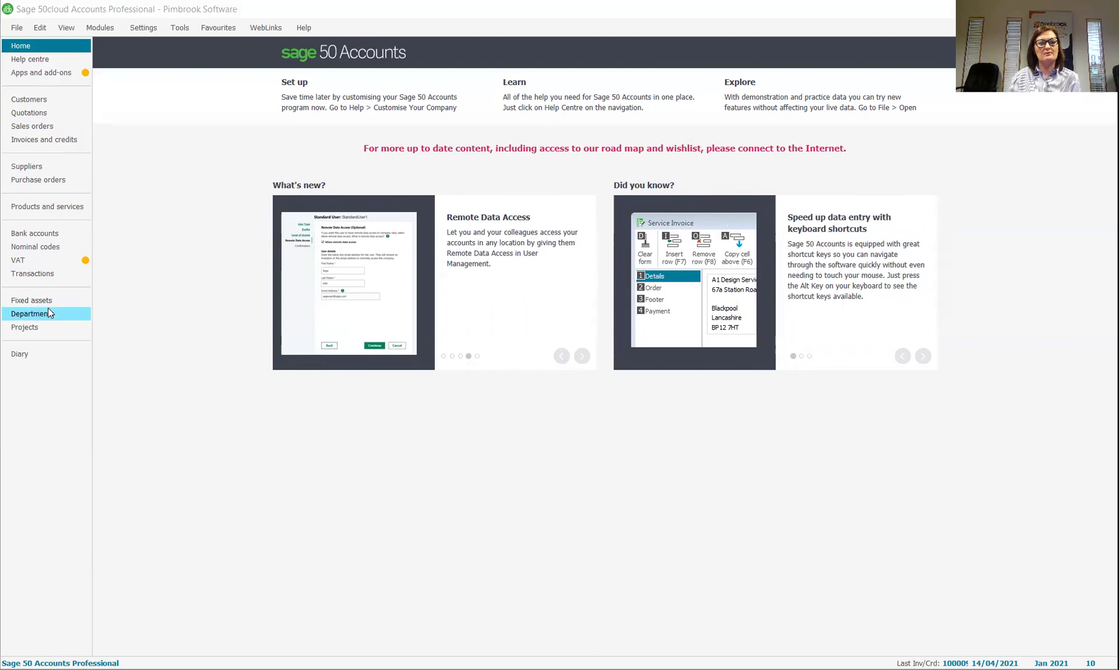
# Step: Open the Customers area and show the Invoices and credits list of 10 records
pyautogui.click(37, 99)
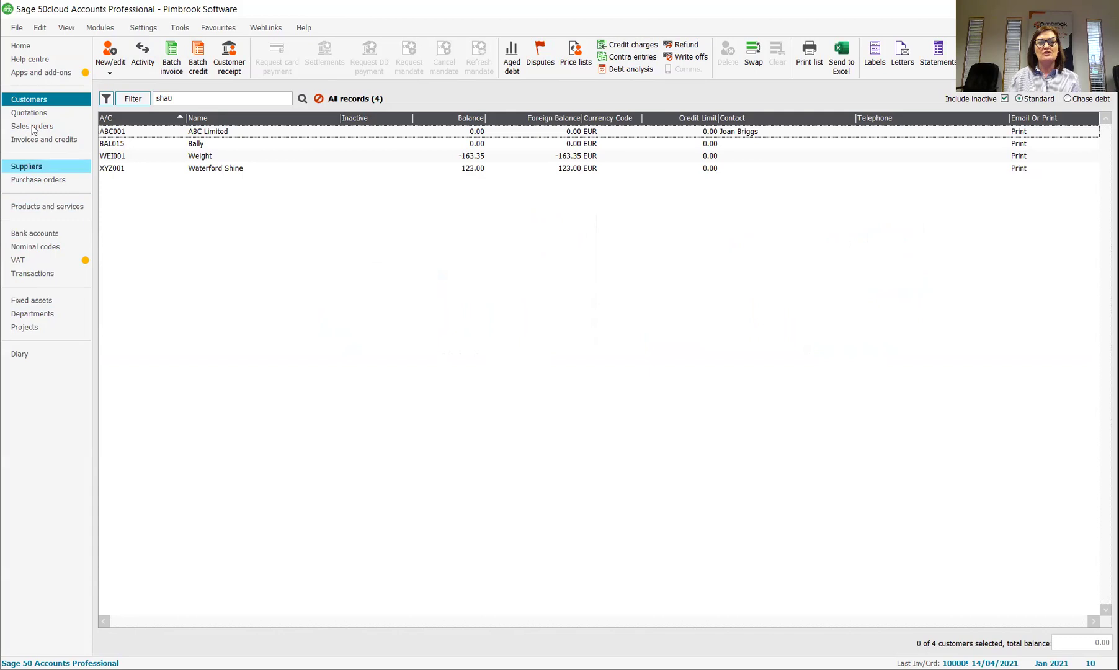
pyautogui.click(52, 141)
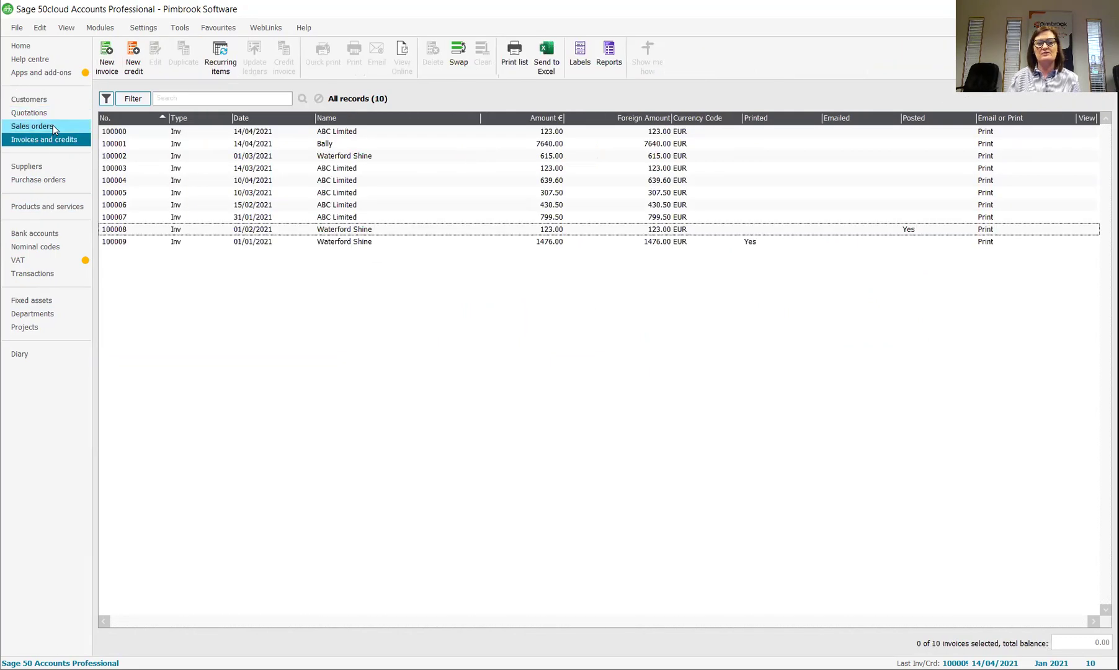
# Step: Duplicate invoice 100009 with date 01/03/2021 and line price 50.00, and save it
pyautogui.click(234, 243)
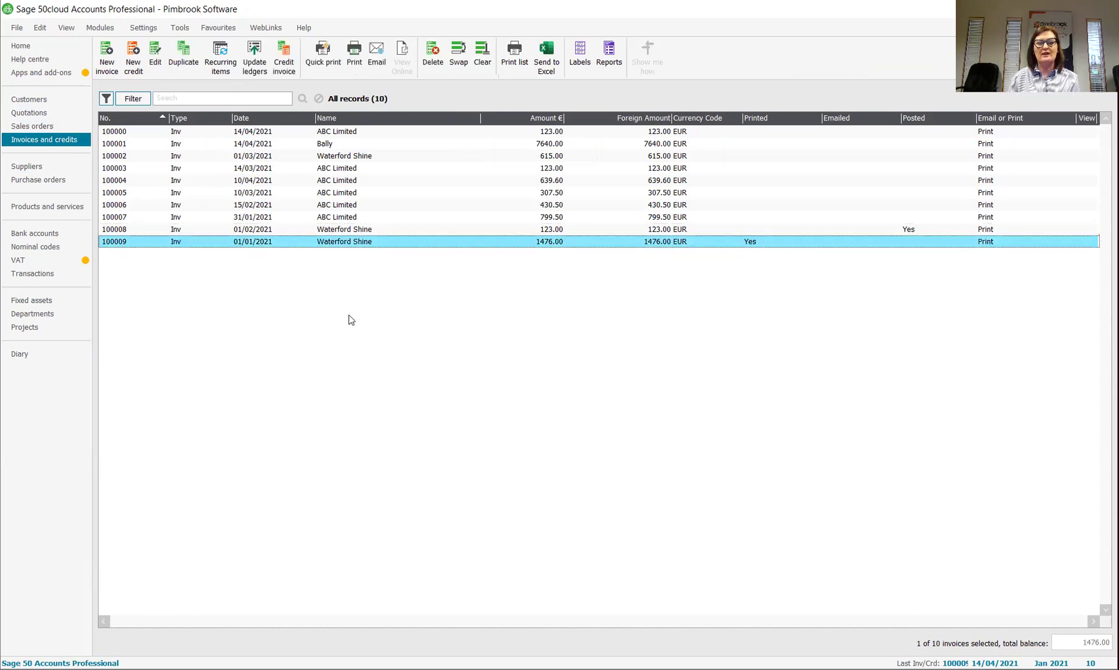
pyautogui.click(184, 57)
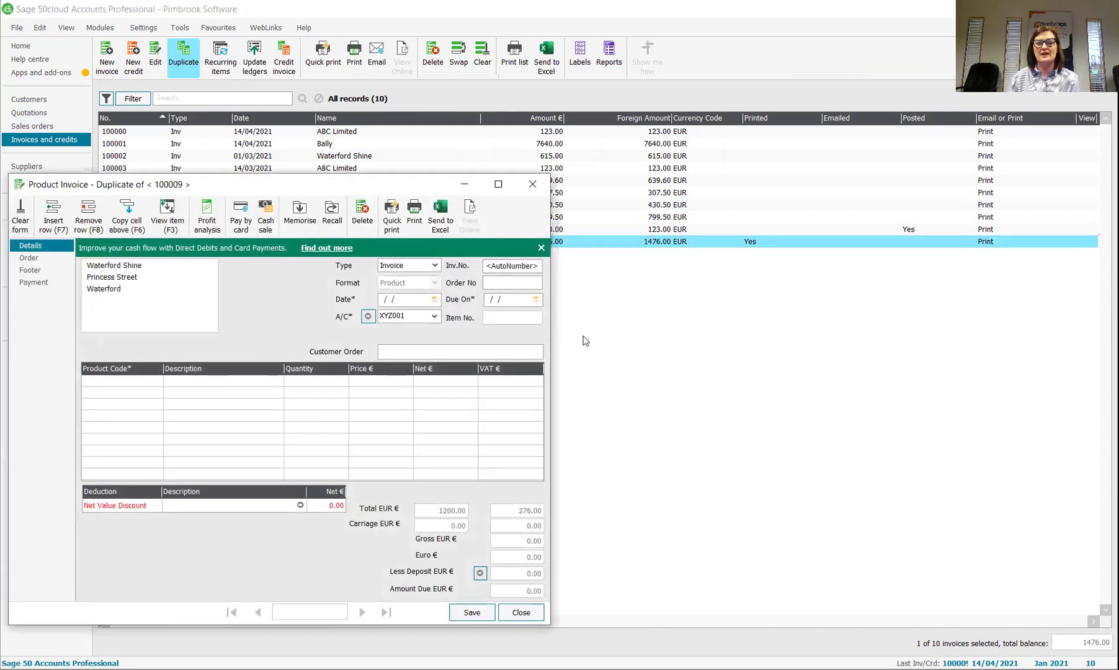
pyautogui.moveTo(397, 299); pyautogui.dragTo(380, 300)
pyautogui.write('0103')
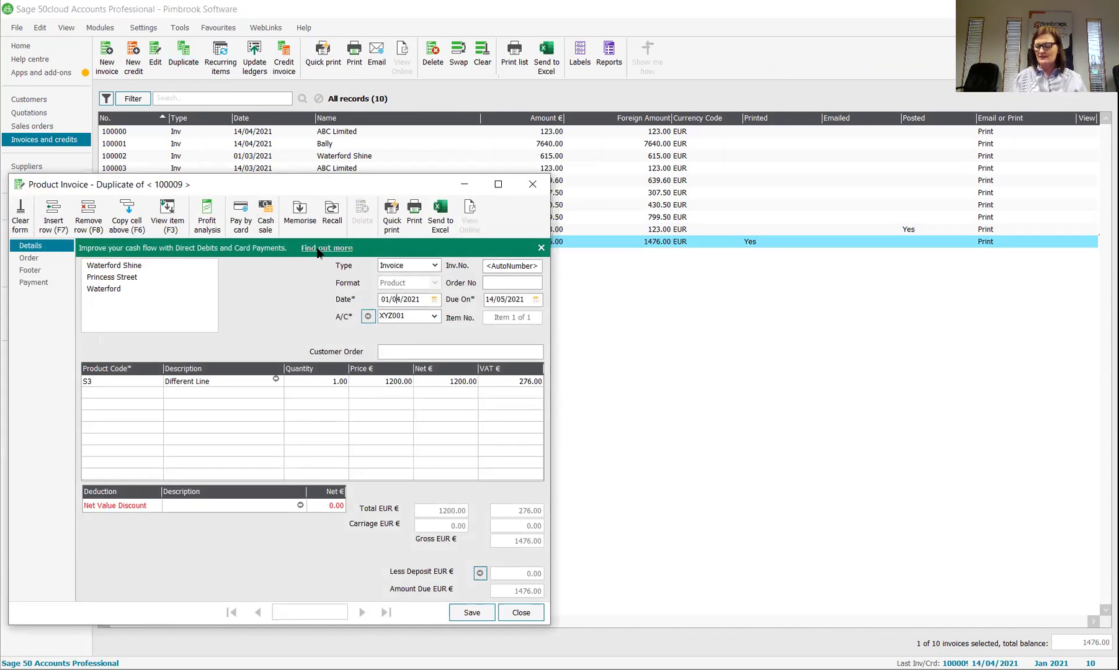
pyautogui.click(382, 382)
pyautogui.write('50')
pyautogui.press('Tab')
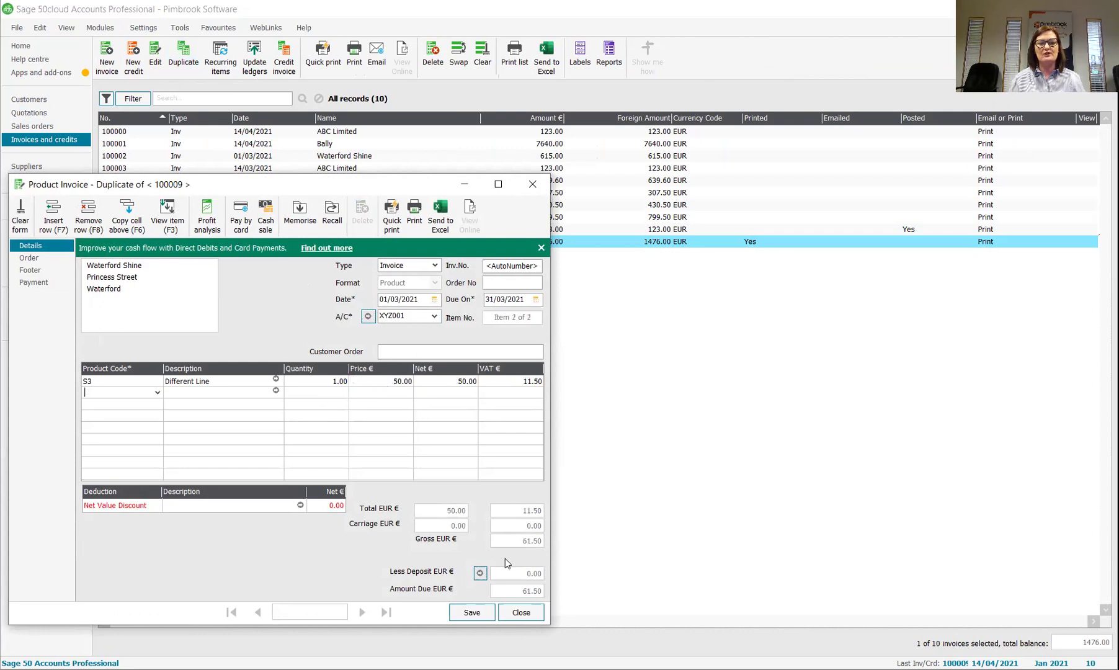
pyautogui.click(471, 612)
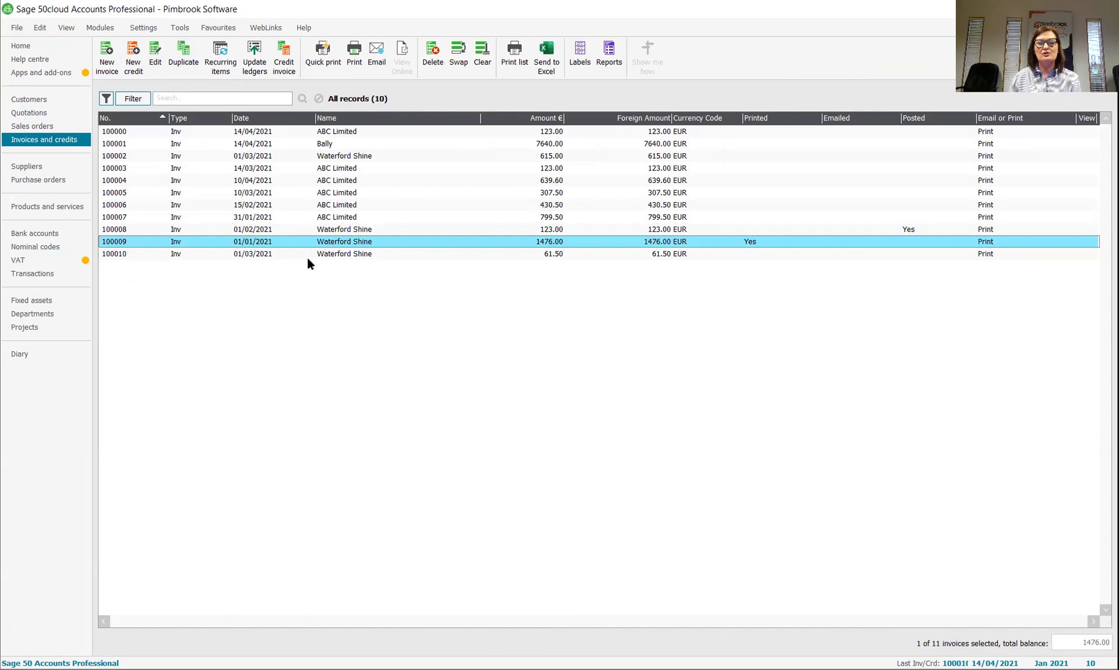
# Step: Post invoices 100001–100004, 100007 and 100010 to the ledgers, previewing the update report
pyautogui.click(345, 259)
pyautogui.keyDown('ctrl'); pyautogui.click(337, 217); pyautogui.keyUp('ctrl')
pyautogui.keyDown('ctrl'); pyautogui.click(332, 180); pyautogui.keyUp('ctrl')
pyautogui.keyDown('ctrl'); pyautogui.click(324, 143); pyautogui.keyUp('ctrl')
pyautogui.keyDown('ctrl'); pyautogui.click(328, 156); pyautogui.keyUp('ctrl')
pyautogui.keyDown('ctrl'); pyautogui.click(328, 170); pyautogui.keyUp('ctrl')
pyautogui.click(254, 57)
pyautogui.click(522, 345)
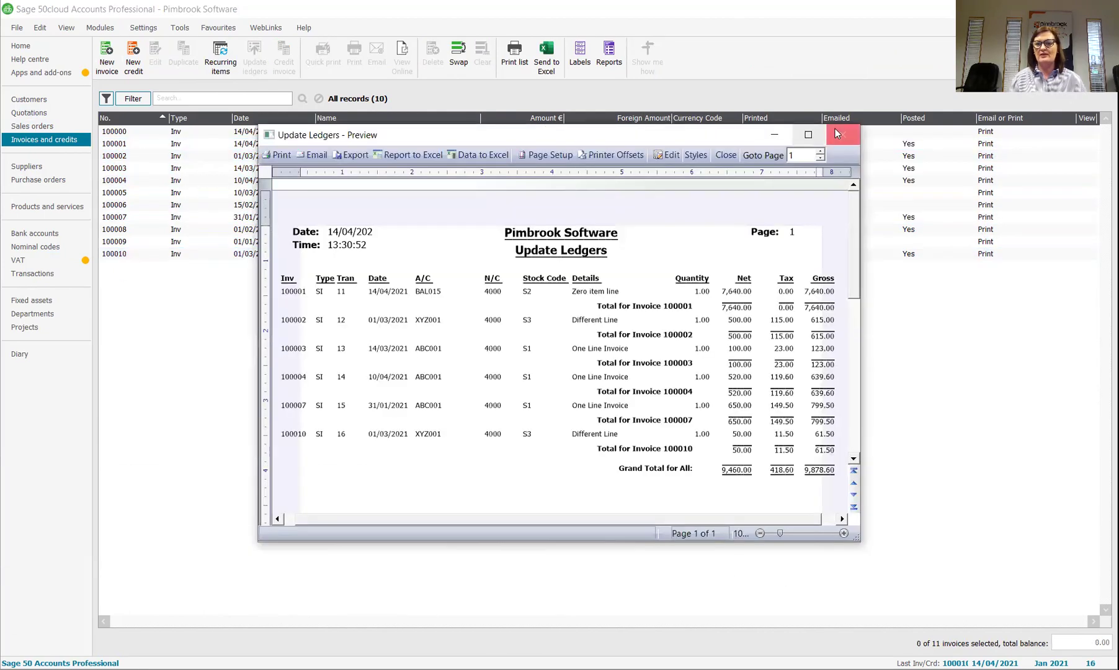
pyautogui.click(841, 135)
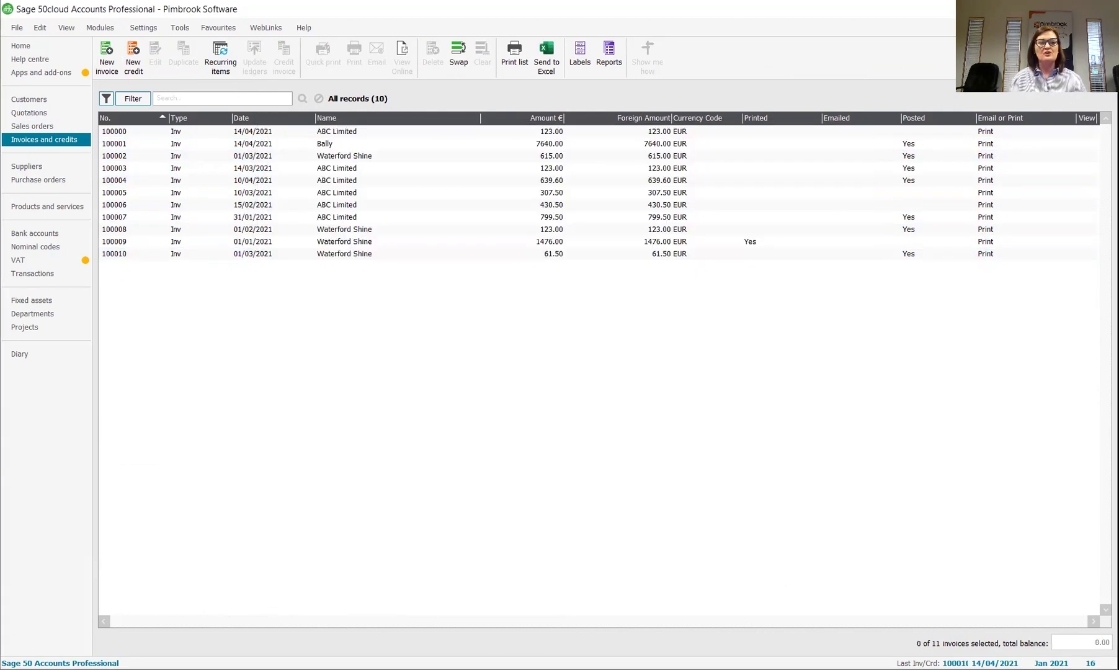
# Step: Preview the Aged Debtors Analysis (Summary) customer report with the default criteria
pyautogui.click(38, 99)
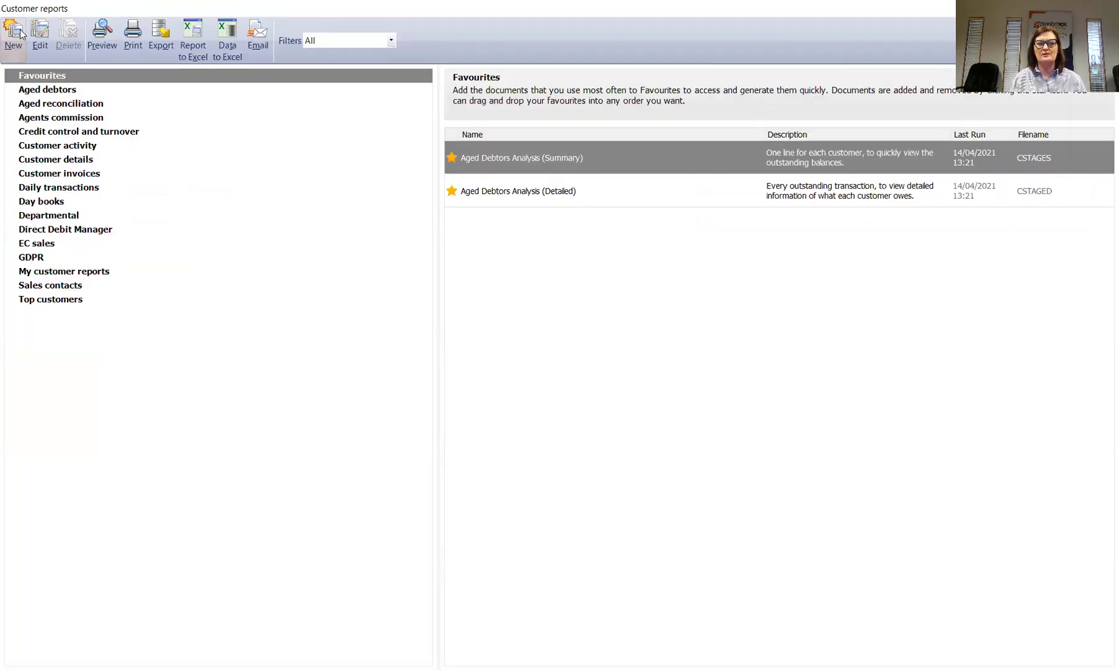
pyautogui.click(62, 92)
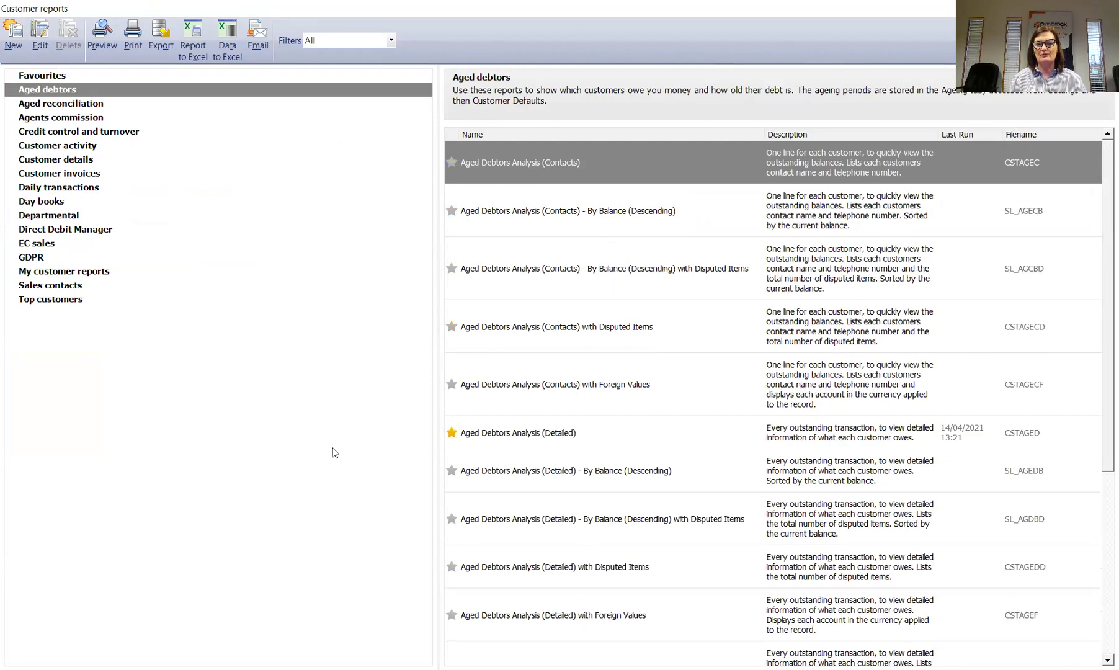
pyautogui.click(45, 77)
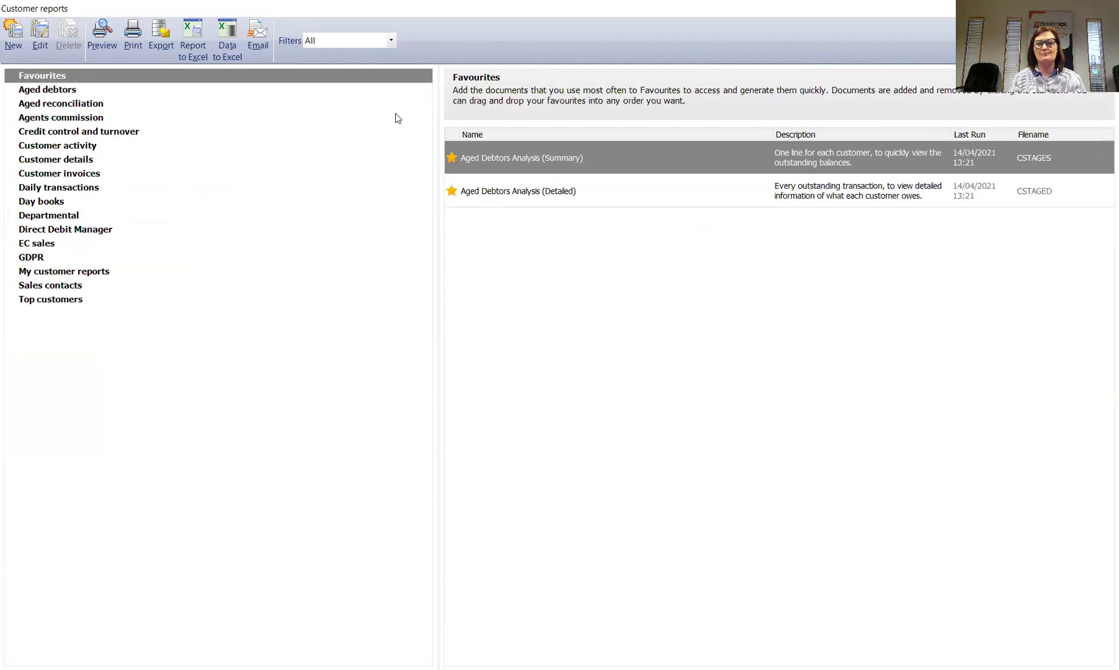
pyautogui.click(102, 36)
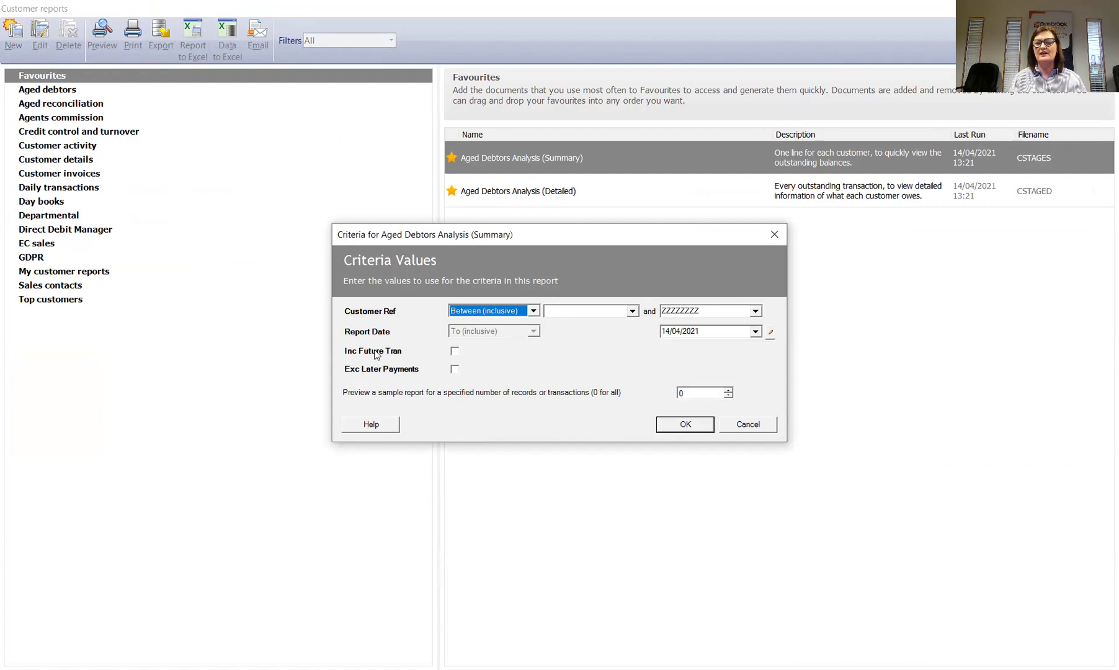
pyautogui.click(685, 427)
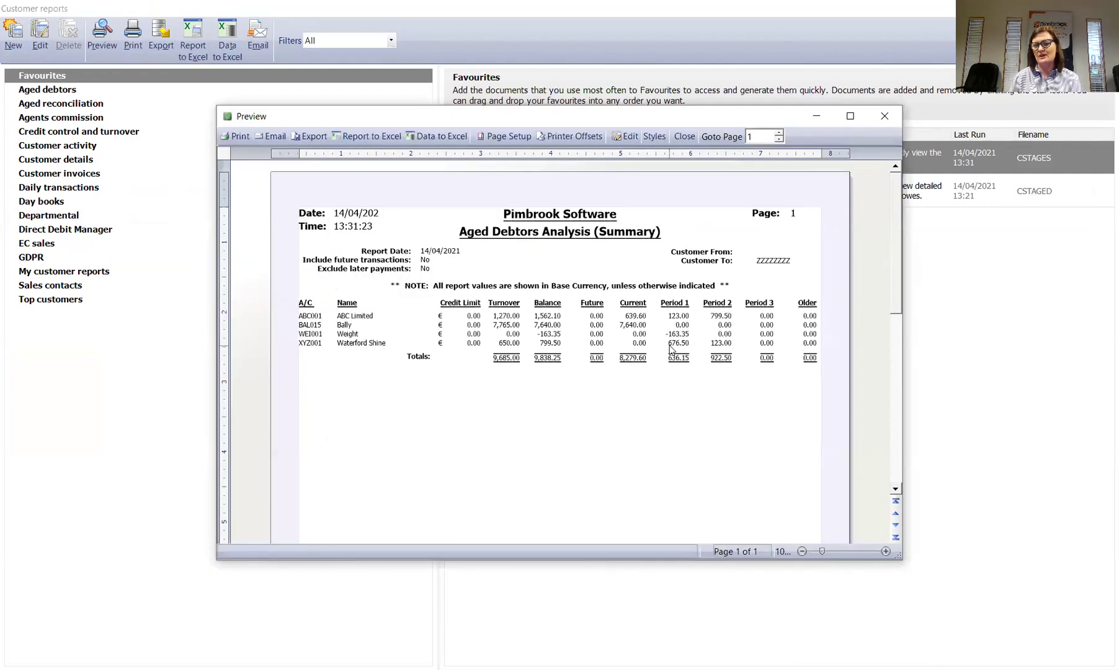
# Step: Preview the Aged Debtors Analysis (Detailed) report with default criteria, then close it
pyautogui.click(885, 117)
pyautogui.click(487, 194)
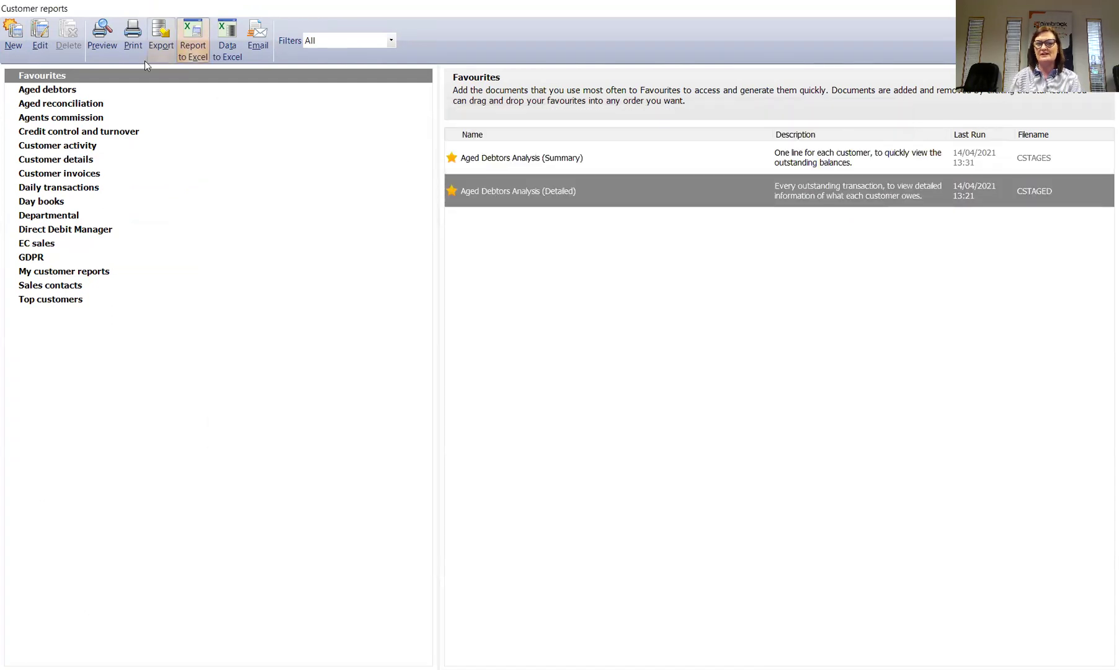
pyautogui.click(101, 34)
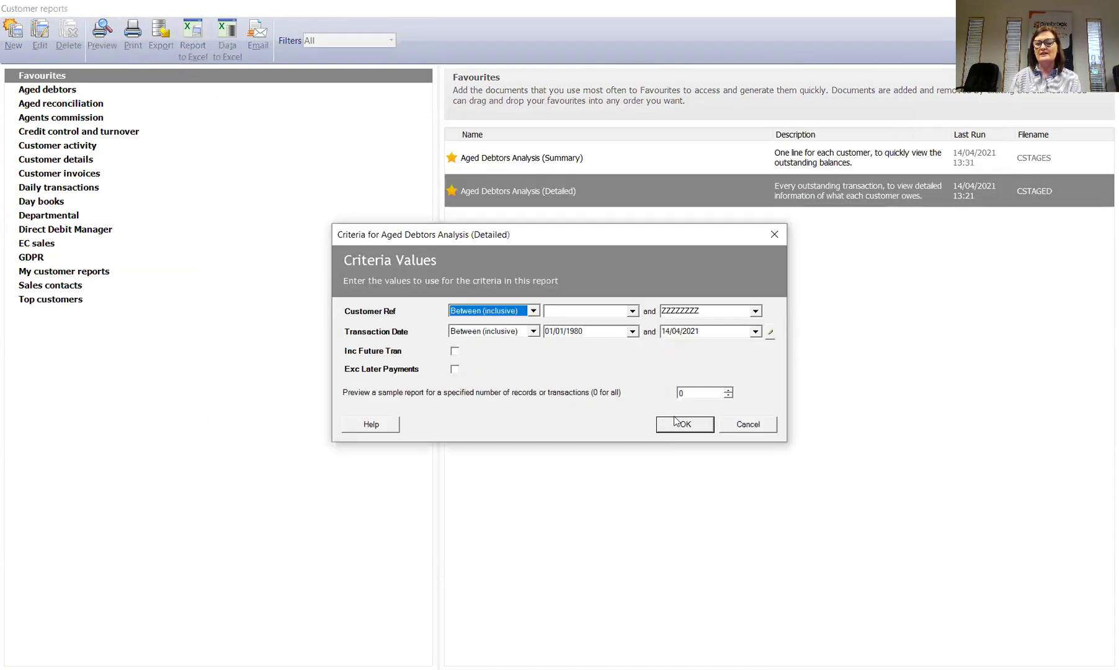
pyautogui.click(684, 426)
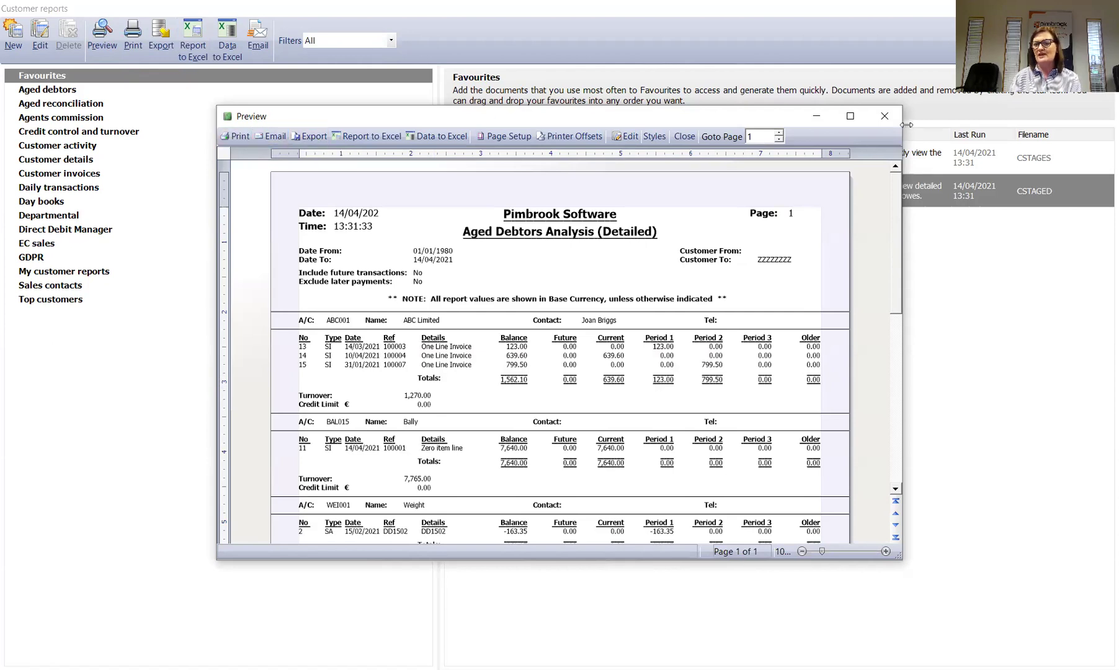
pyautogui.click(884, 118)
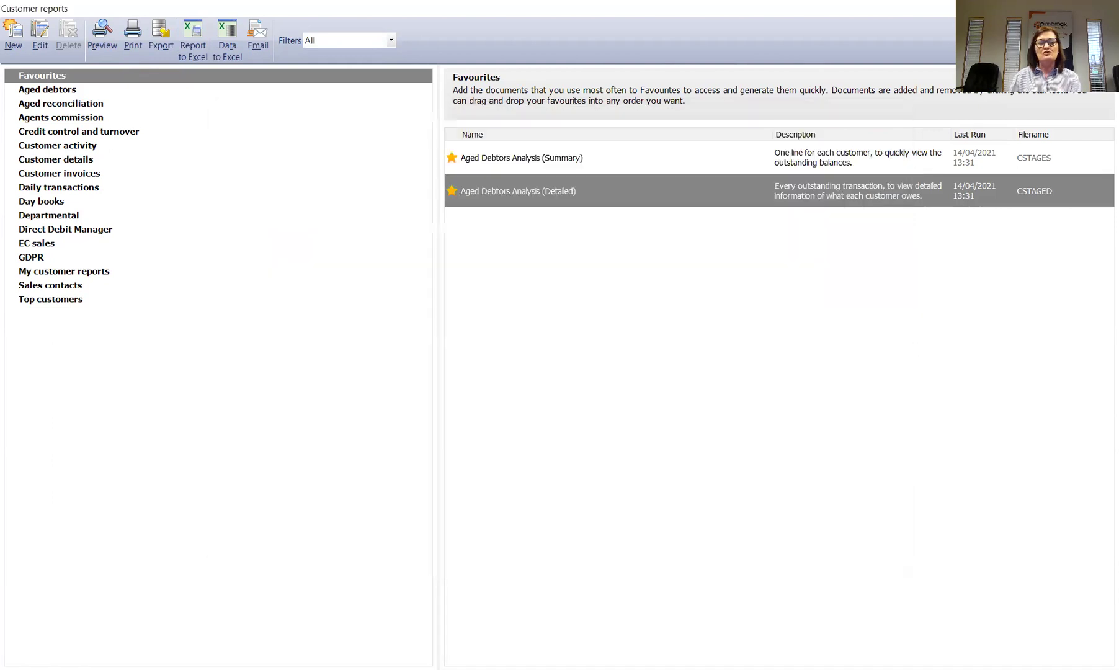
# Step: Close Customer reports and open the Bank accounts list
pyautogui.press('Escape')
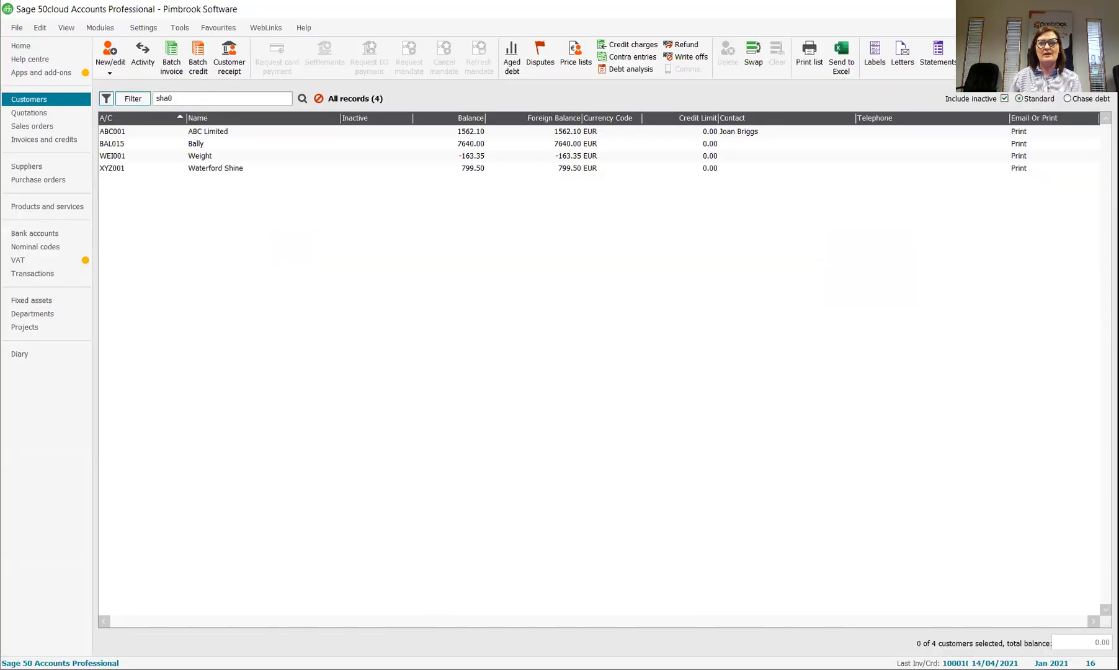
pyautogui.click(36, 233)
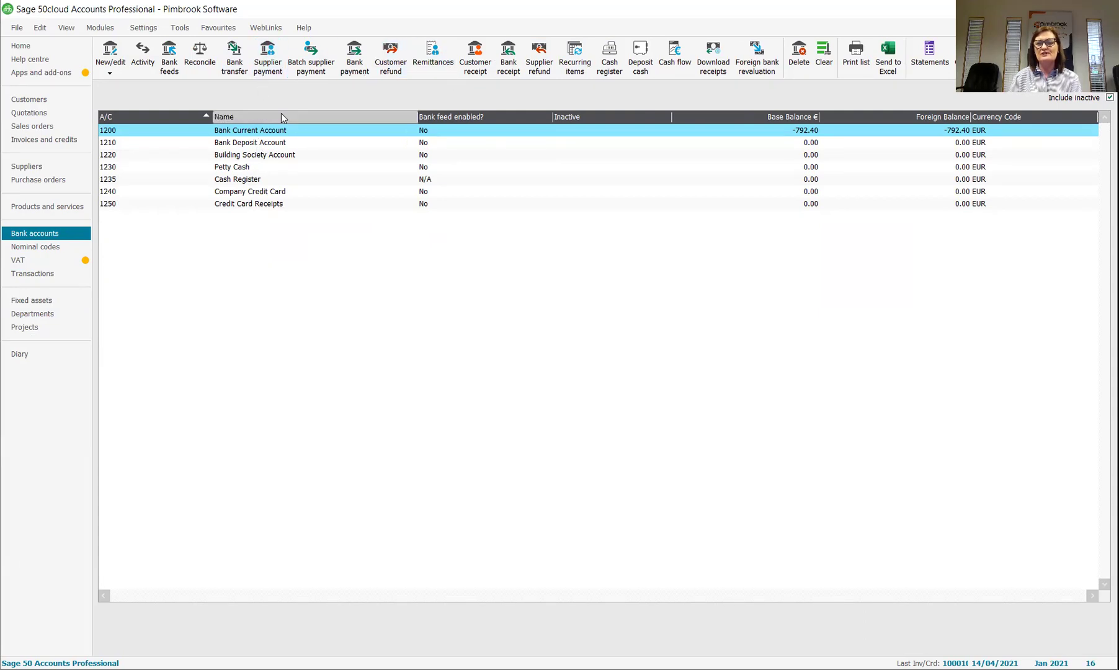
# Step: Reconcile the Bank Current Account with ending balance -180.00 and statement date 31/03/2021
pyautogui.click(204, 55)
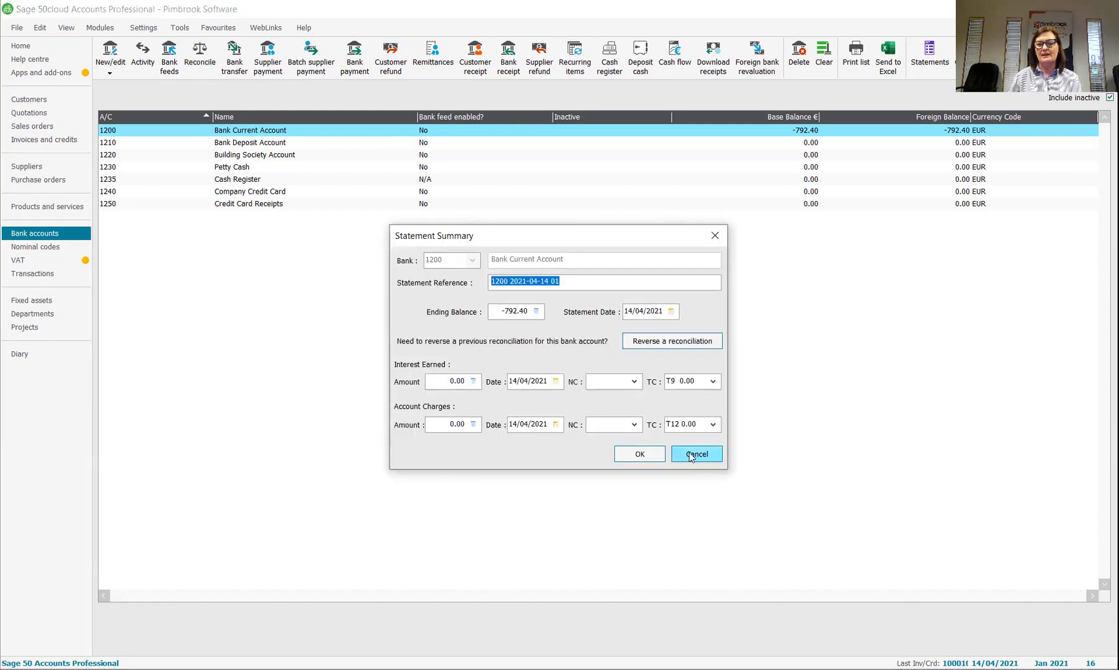
pyautogui.click(497, 311)
pyautogui.click(536, 311)
pyautogui.click(484, 301)
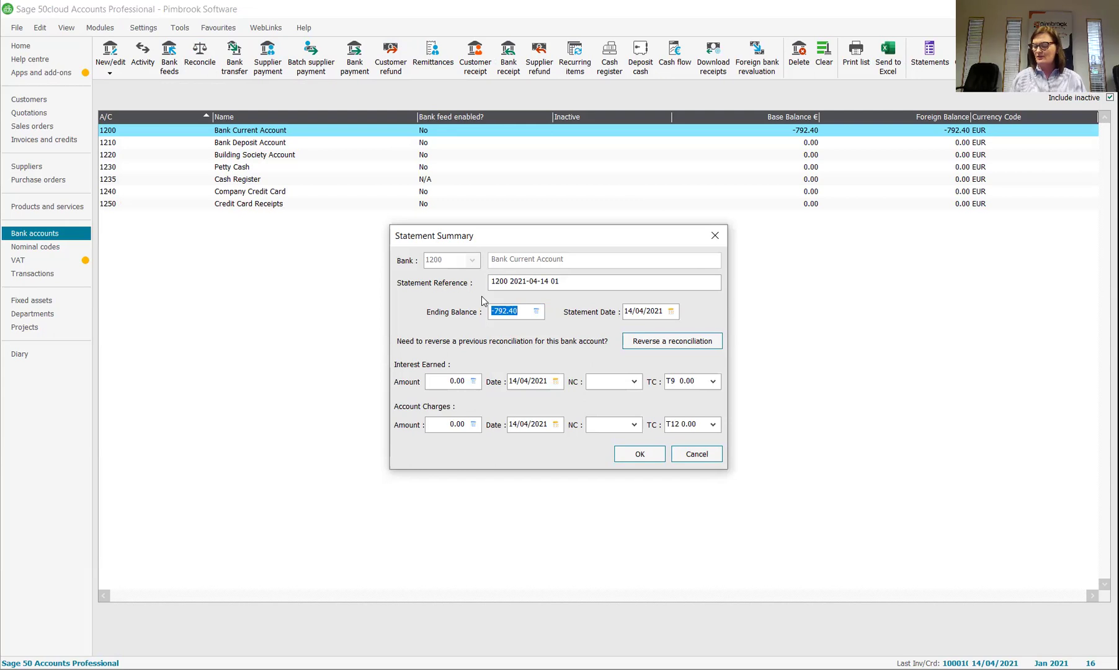
pyautogui.write('-180')
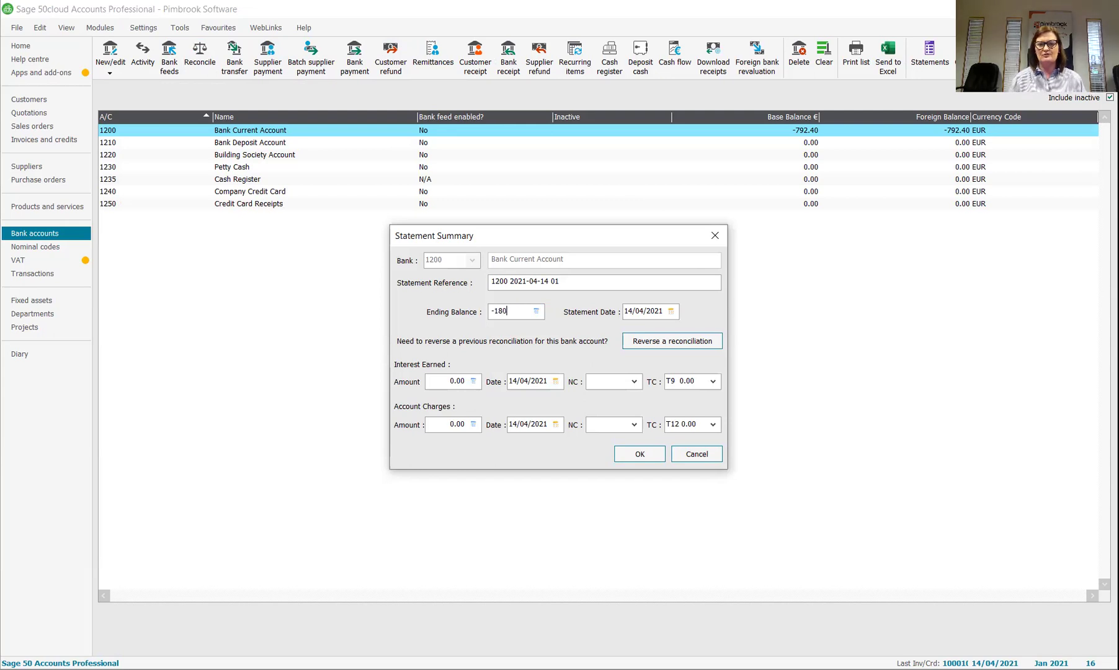
pyautogui.press('Tab')
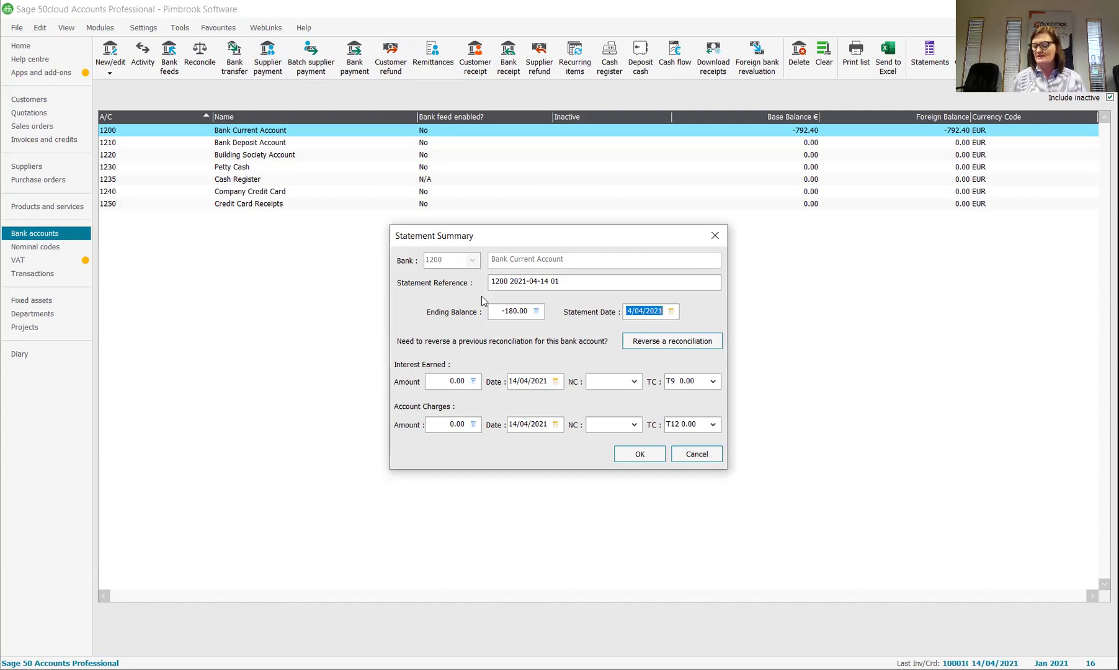
pyautogui.write('31/03/')
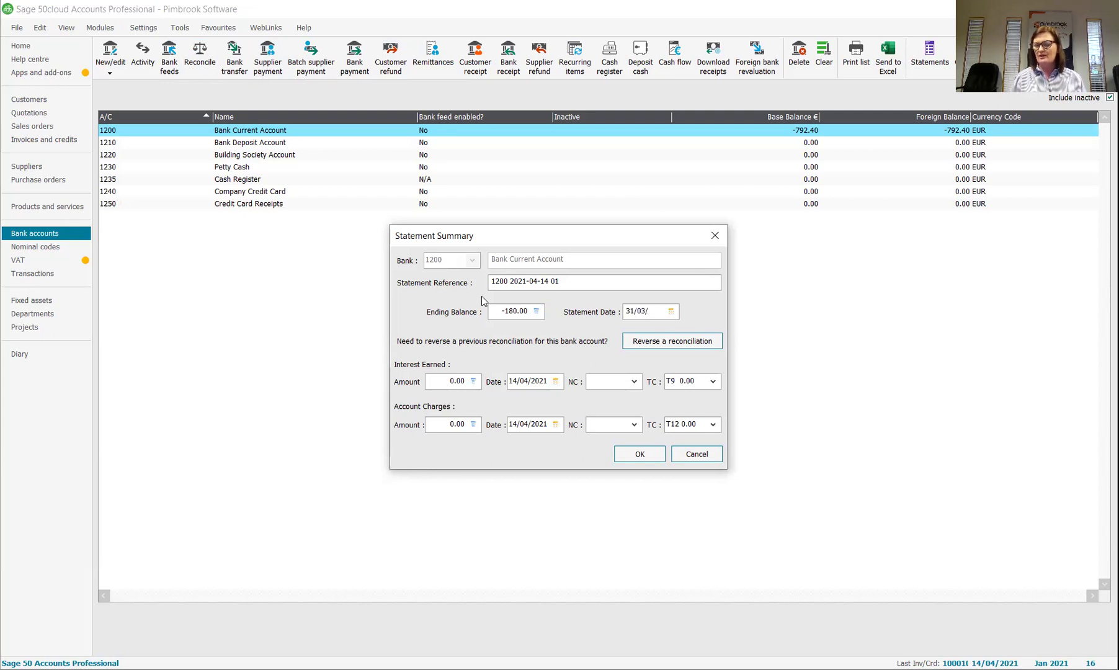
pyautogui.press('Tab')
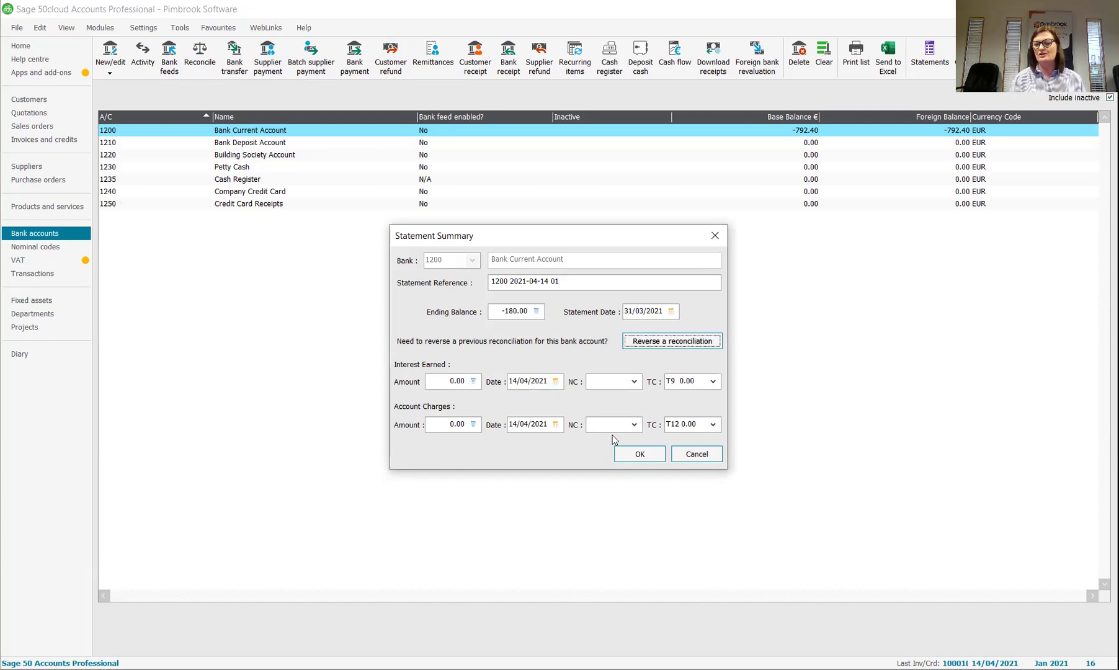
pyautogui.click(641, 456)
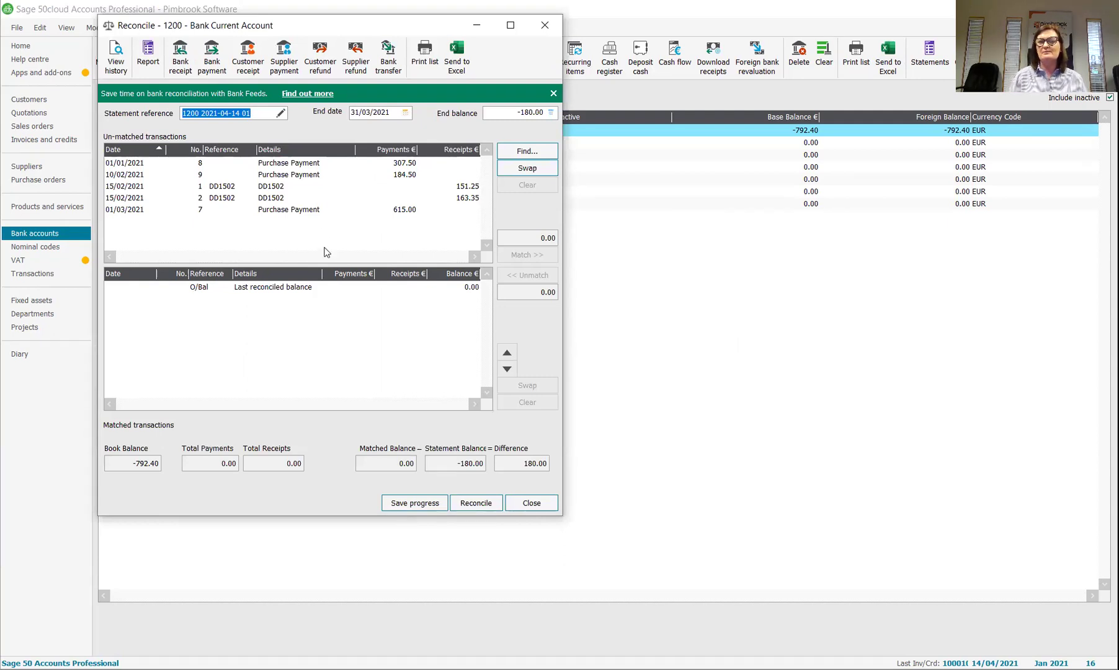
# Step: Match the 307.50, 184.50, 151.25 and 163.35 transactions to the statement
pyautogui.click(238, 163)
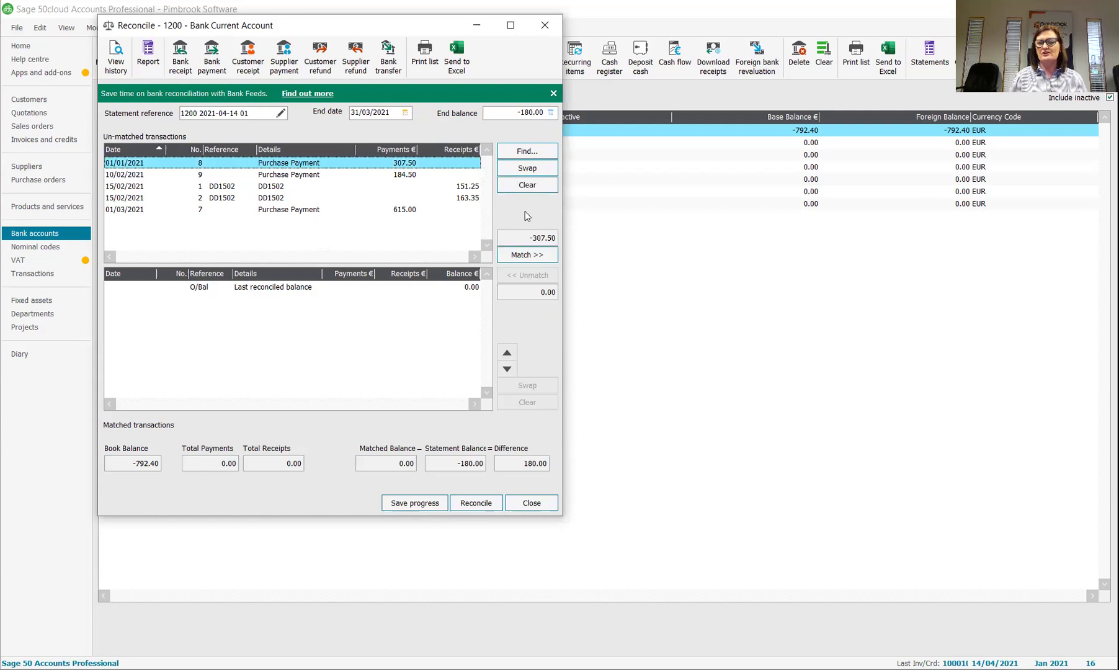
pyautogui.click(539, 255)
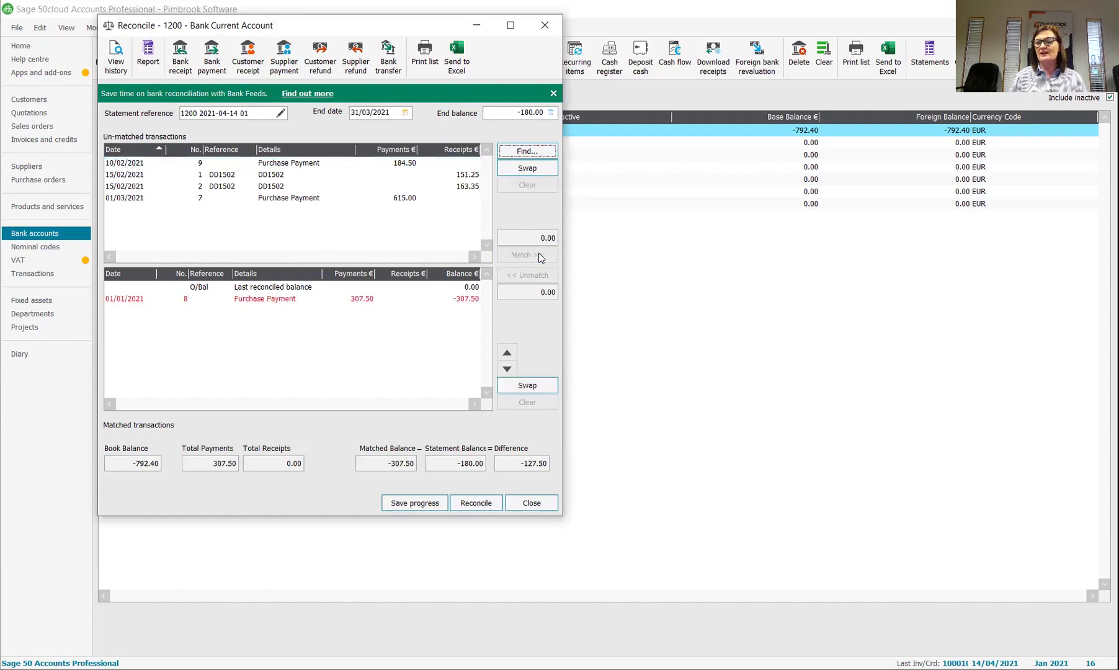
pyautogui.click(333, 174)
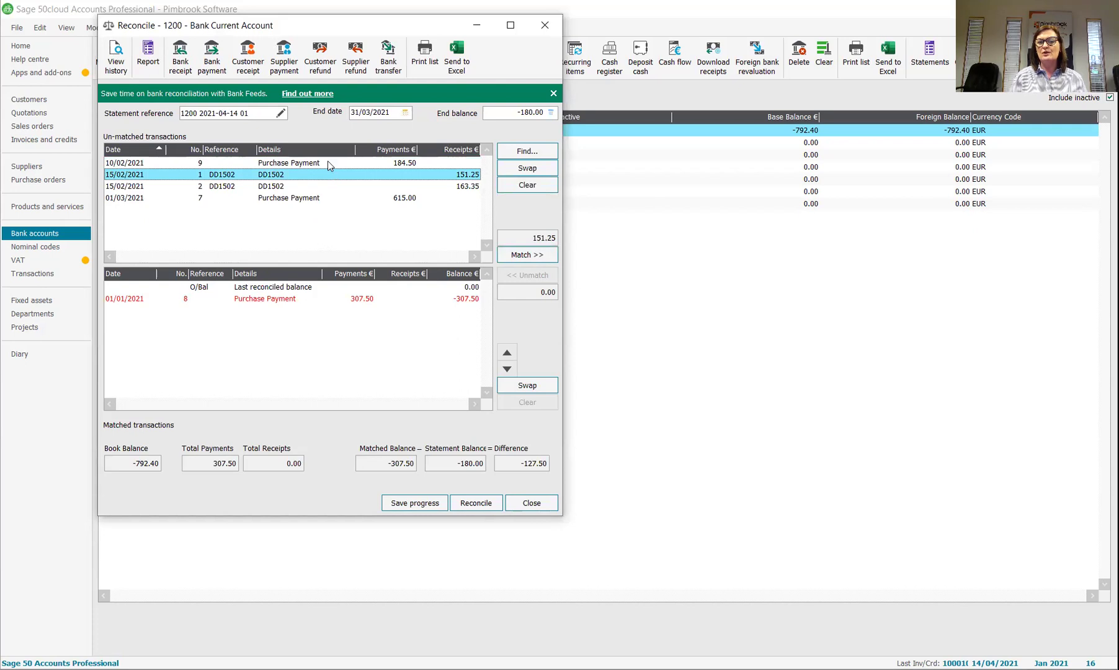
pyautogui.keyDown('ctrl'); pyautogui.click(328, 161); pyautogui.keyUp('ctrl')
pyautogui.keyDown('ctrl'); pyautogui.click(335, 185); pyautogui.keyUp('ctrl')
pyautogui.click(514, 256)
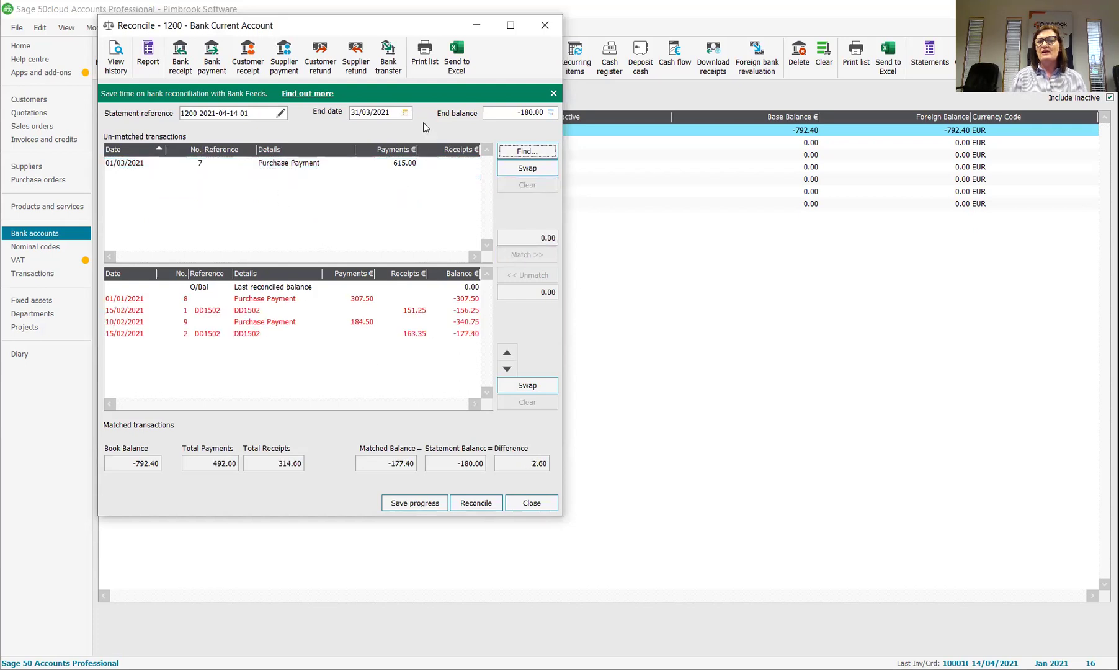
# Step: Change the statement end date to 28/02/2021
pyautogui.moveTo(374, 116); pyautogui.dragTo(301, 118)
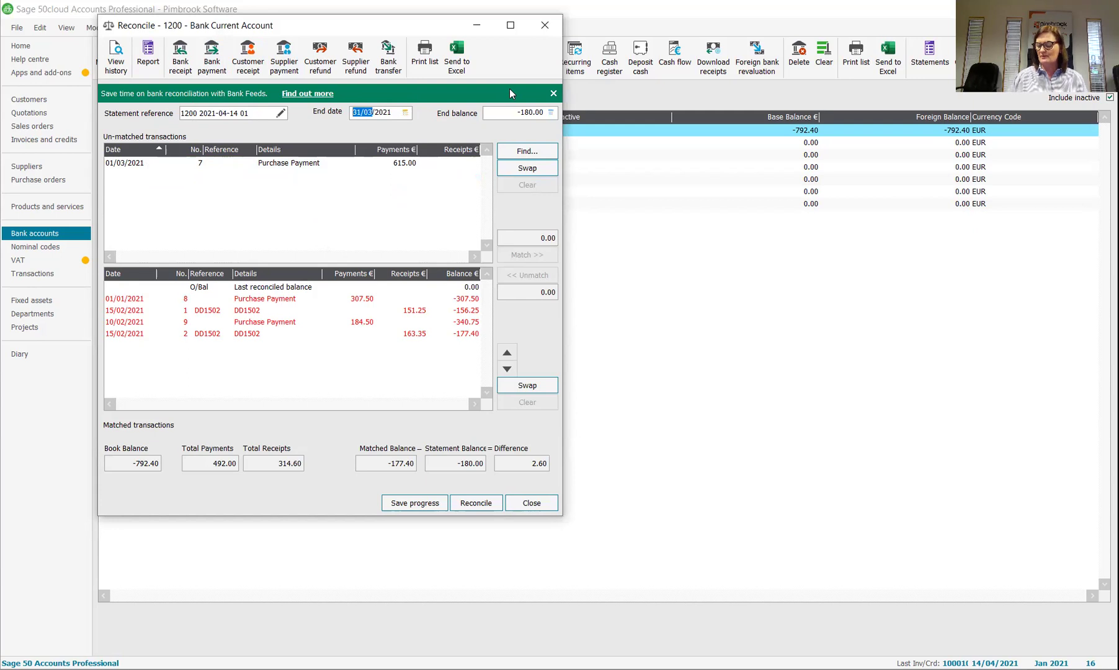
pyautogui.write('2802')
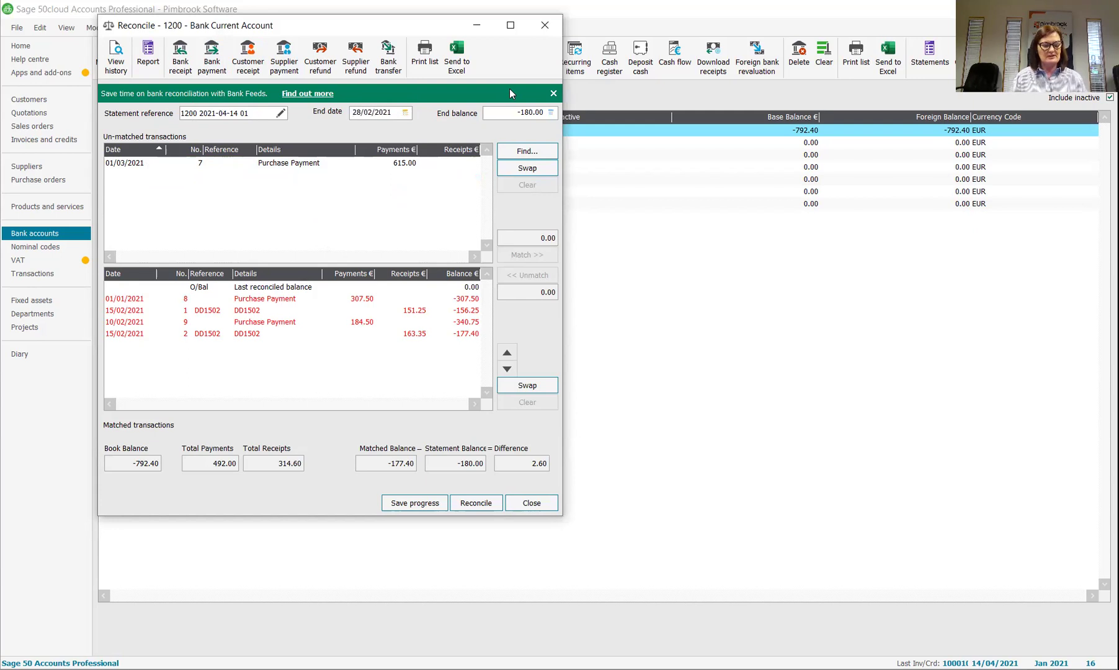
pyautogui.press('Tab')
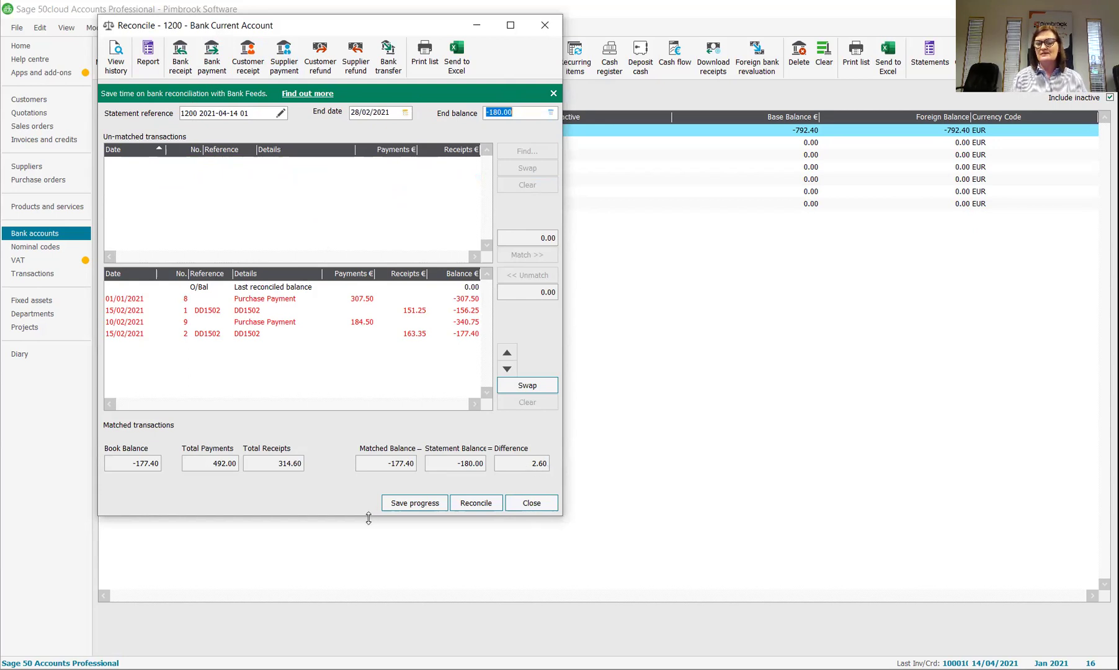
# Step: Save the reconciliation progress, then resume it via Reconcile using the saved statement
pyautogui.click(401, 501)
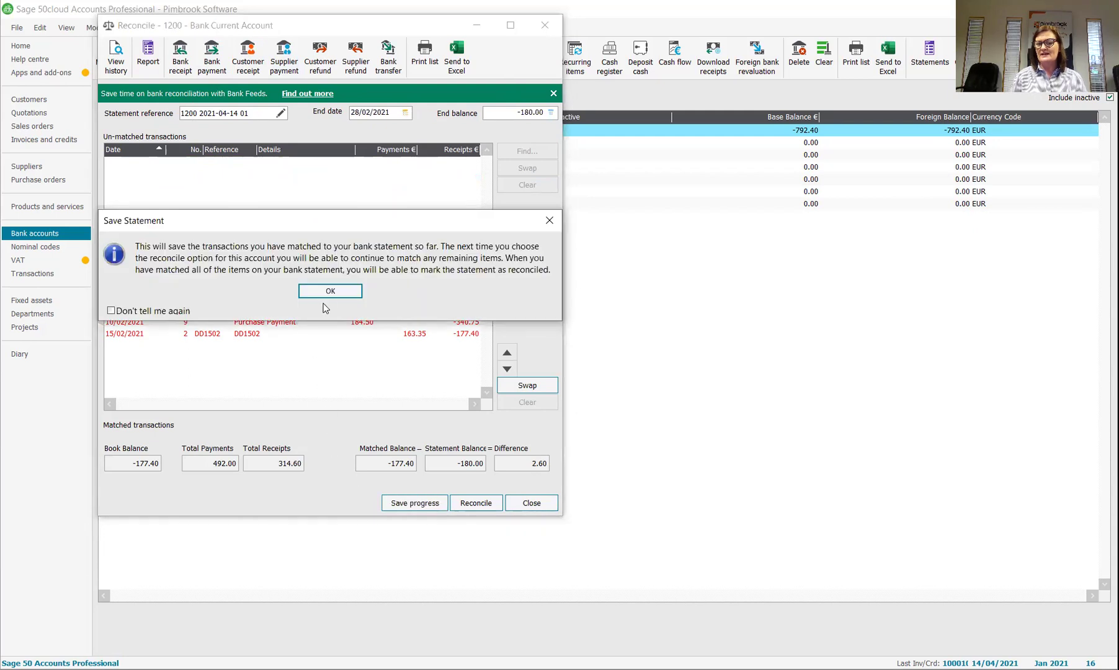
pyautogui.click(327, 292)
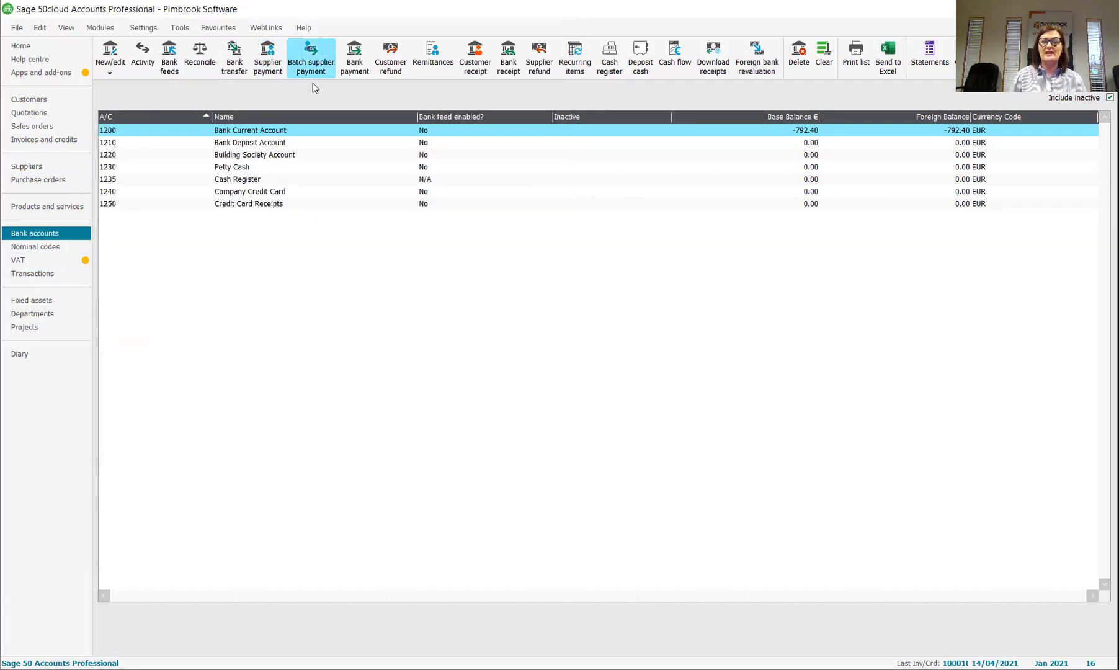
pyautogui.click(355, 59)
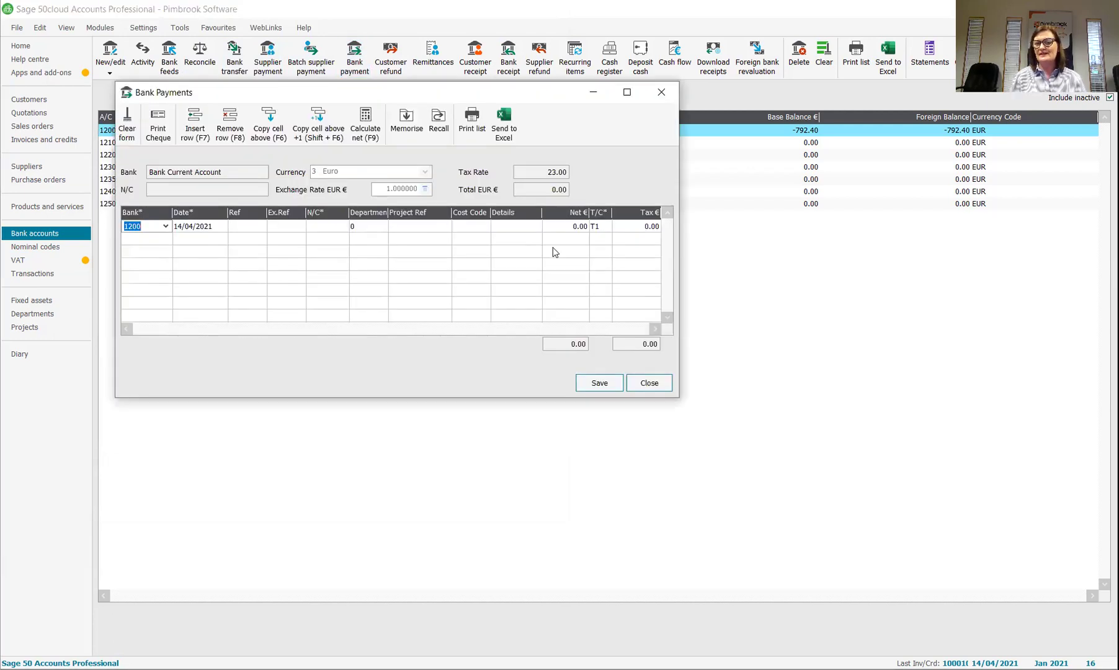
pyautogui.click(651, 383)
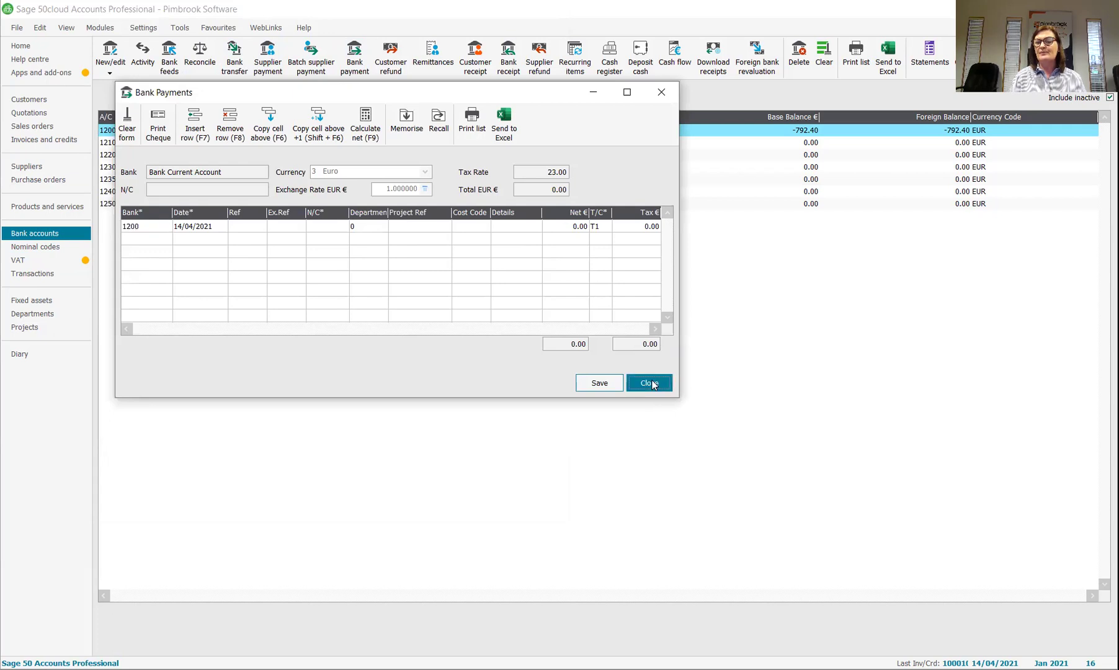
pyautogui.click(207, 60)
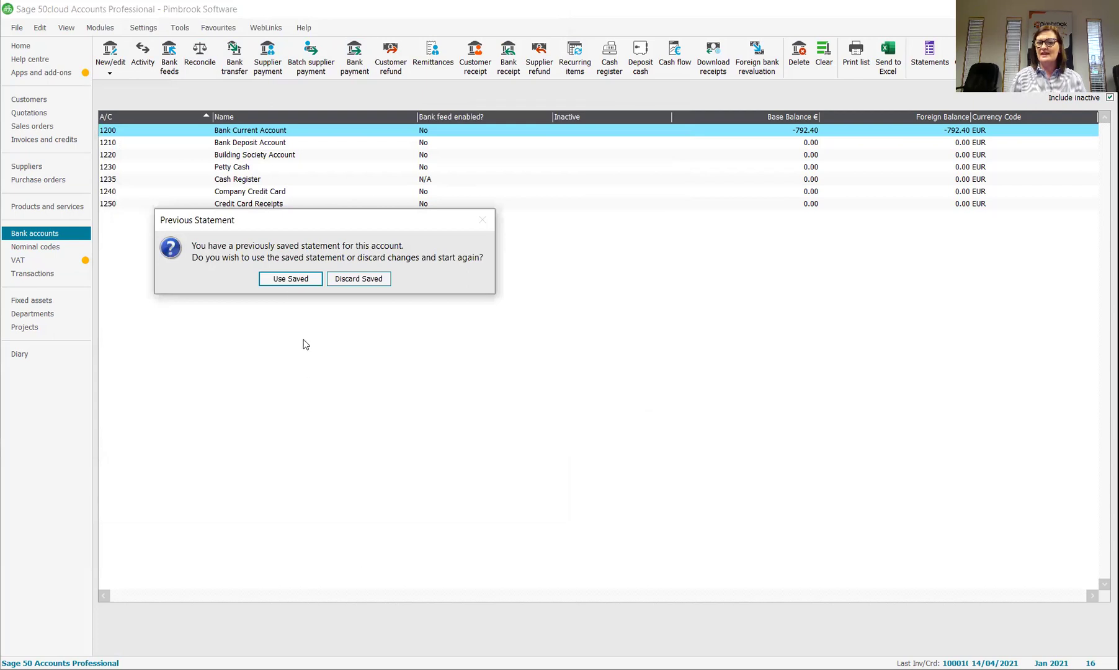
pyautogui.click(285, 280)
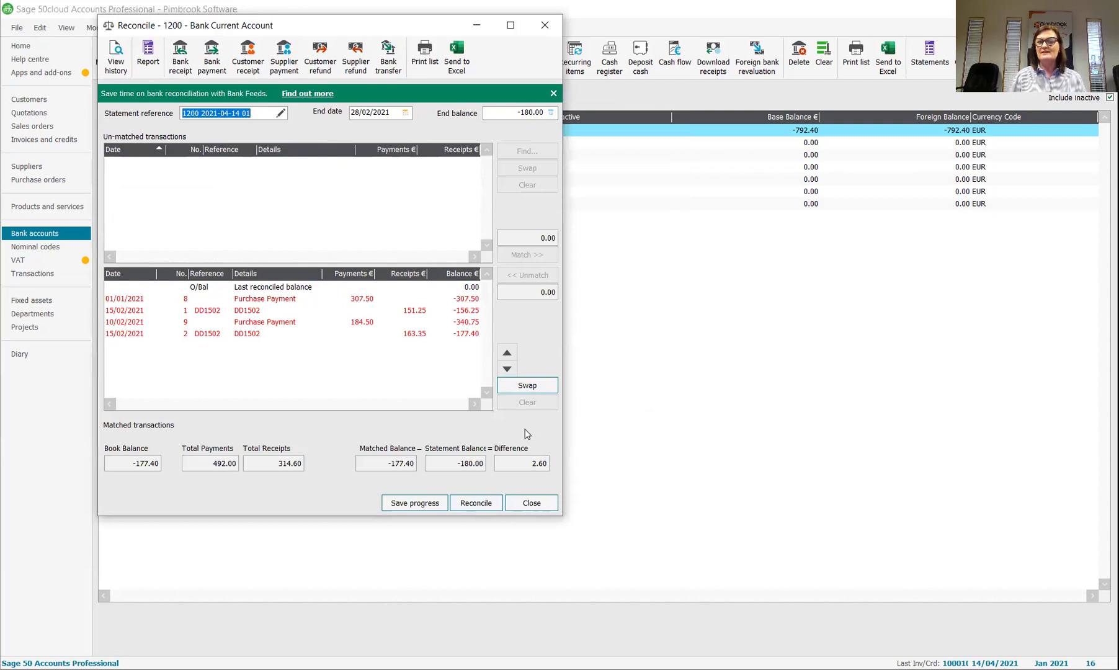
# Step: Start a bank payment dated 28/02/2021 to nominal code 7901 Bank Charges
pyautogui.click(205, 56)
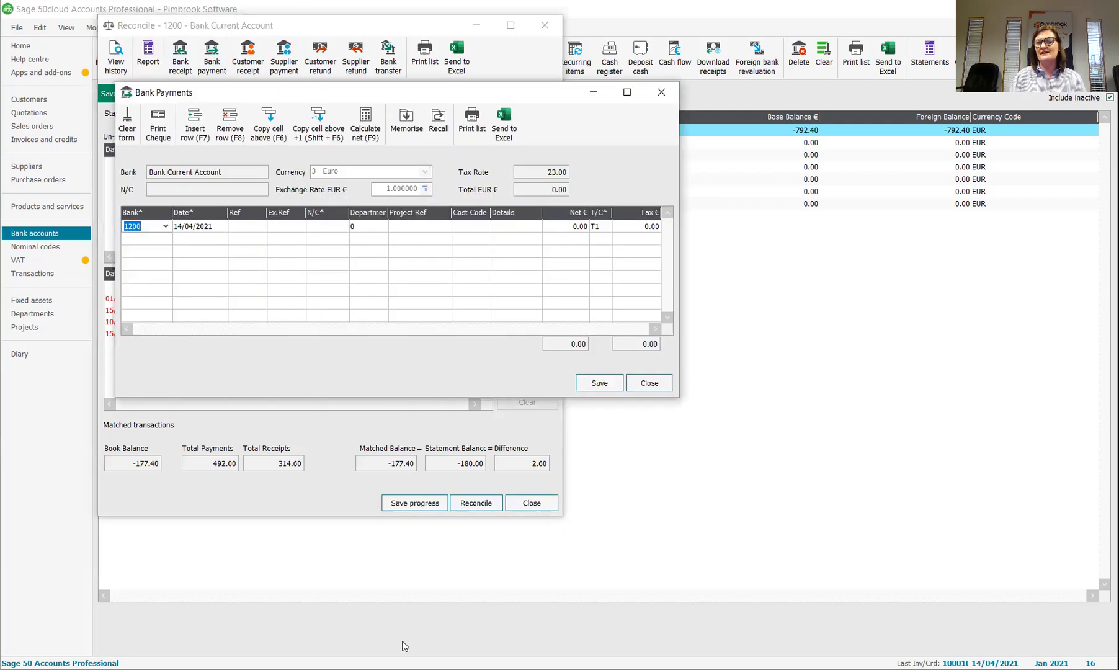
pyautogui.click(203, 230)
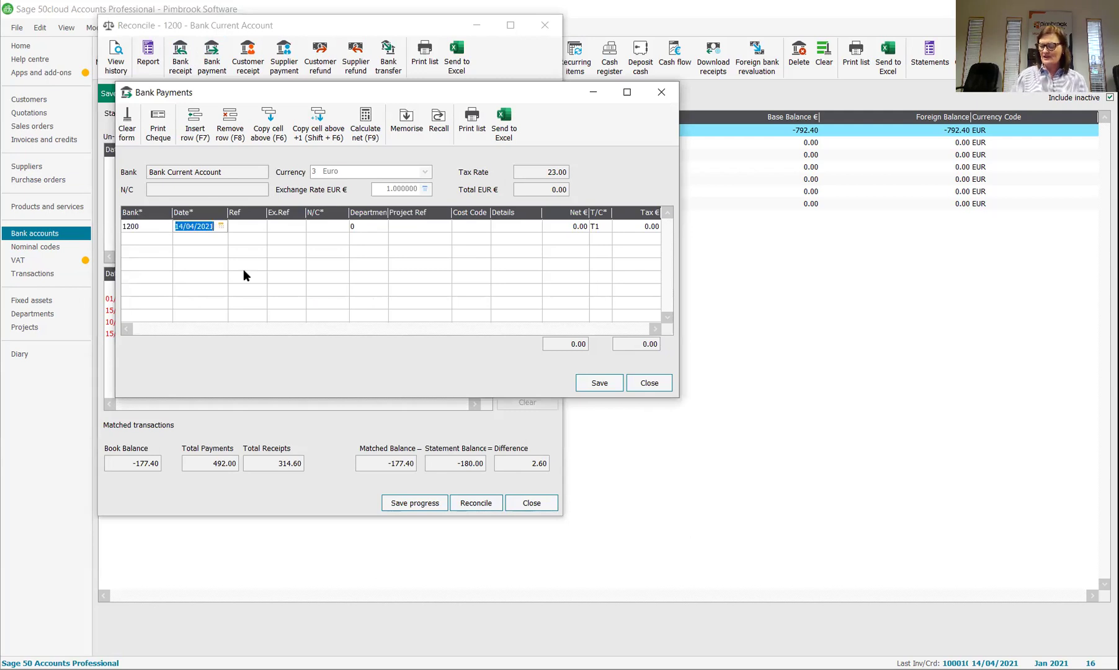
pyautogui.write('280221')
pyautogui.press('Tab')
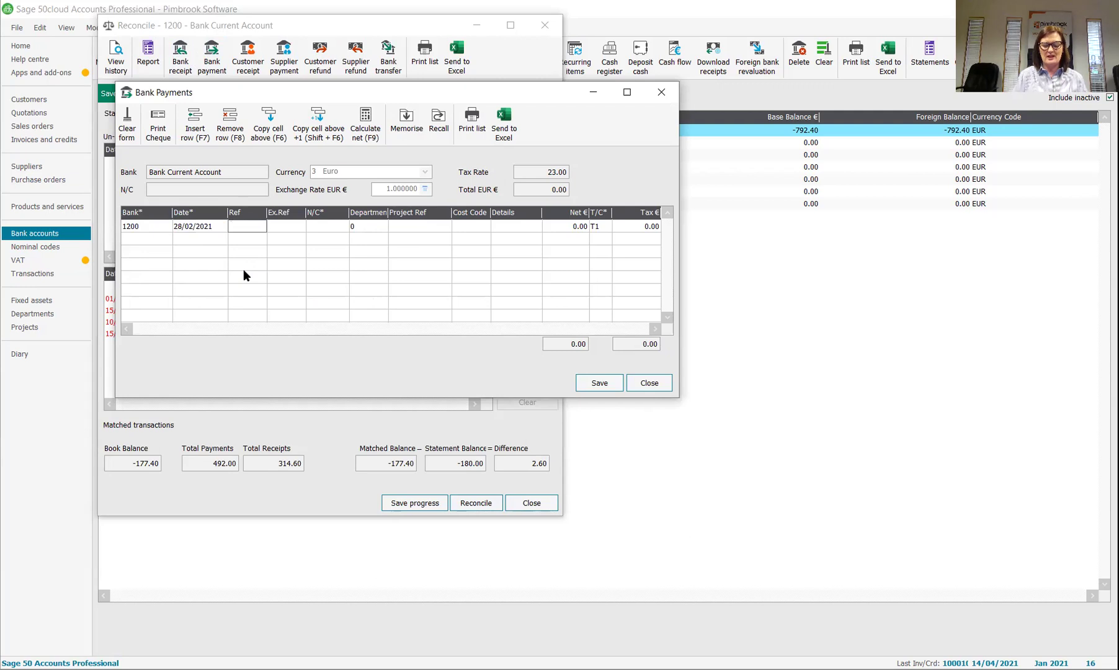
pyautogui.write('Bank Charges')
pyautogui.click(329, 227)
pyautogui.click(342, 225)
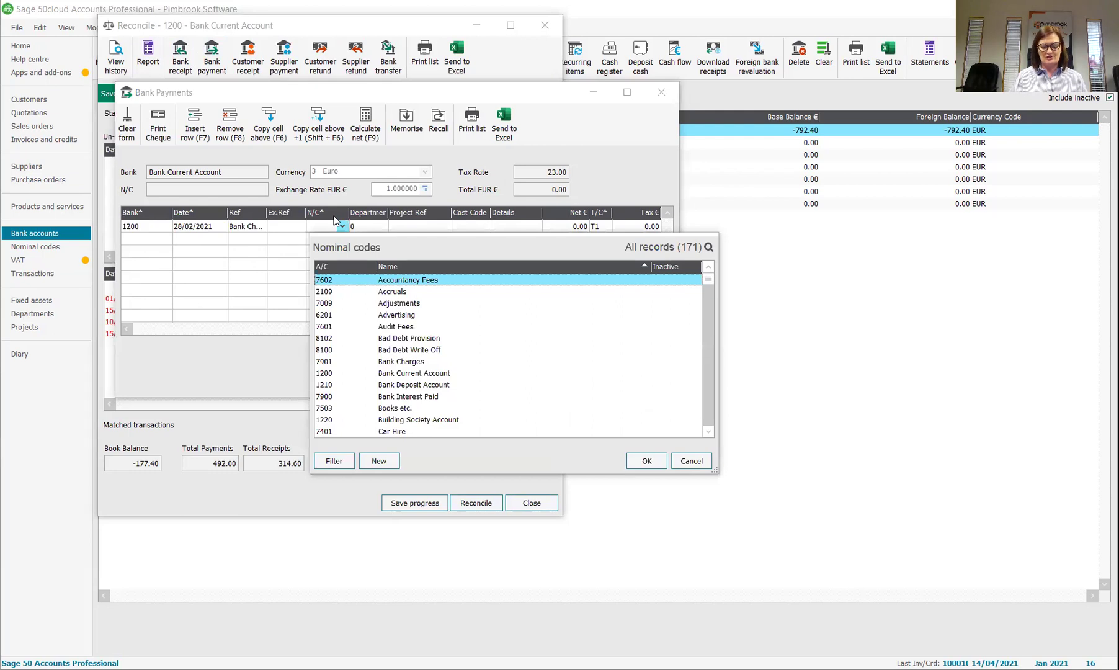
pyautogui.write('ban')
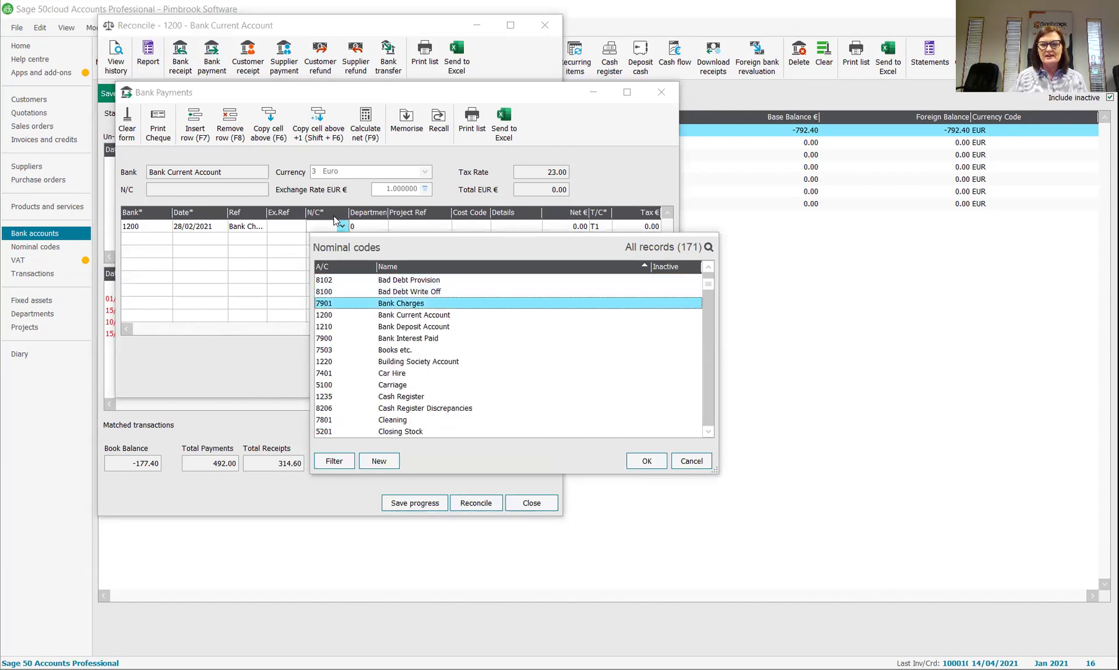
pyautogui.press('Return')
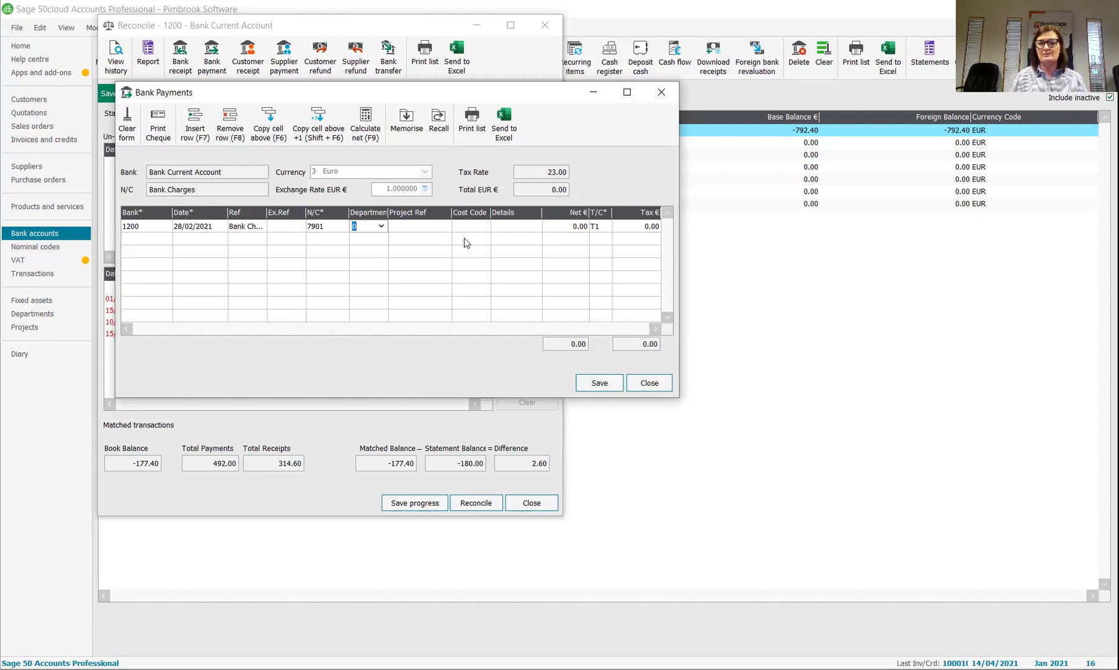
# Step: Give the payment details 'Bank Charges', net 2.60, tax code T9, then save and close
pyautogui.click(502, 225)
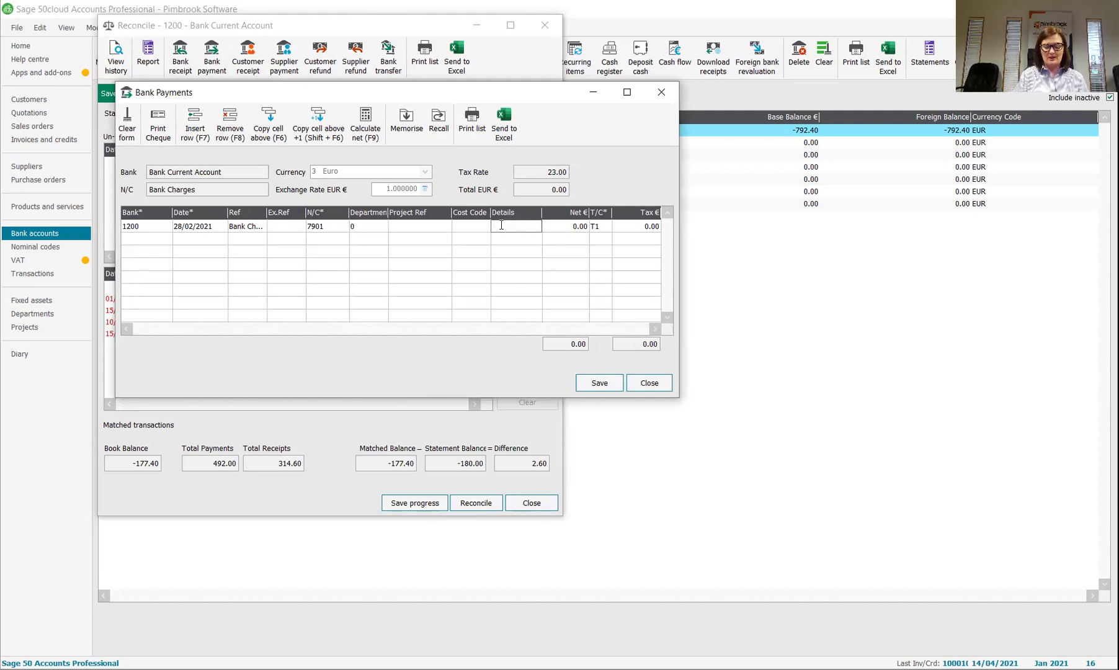
pyautogui.write('Bank Charges')
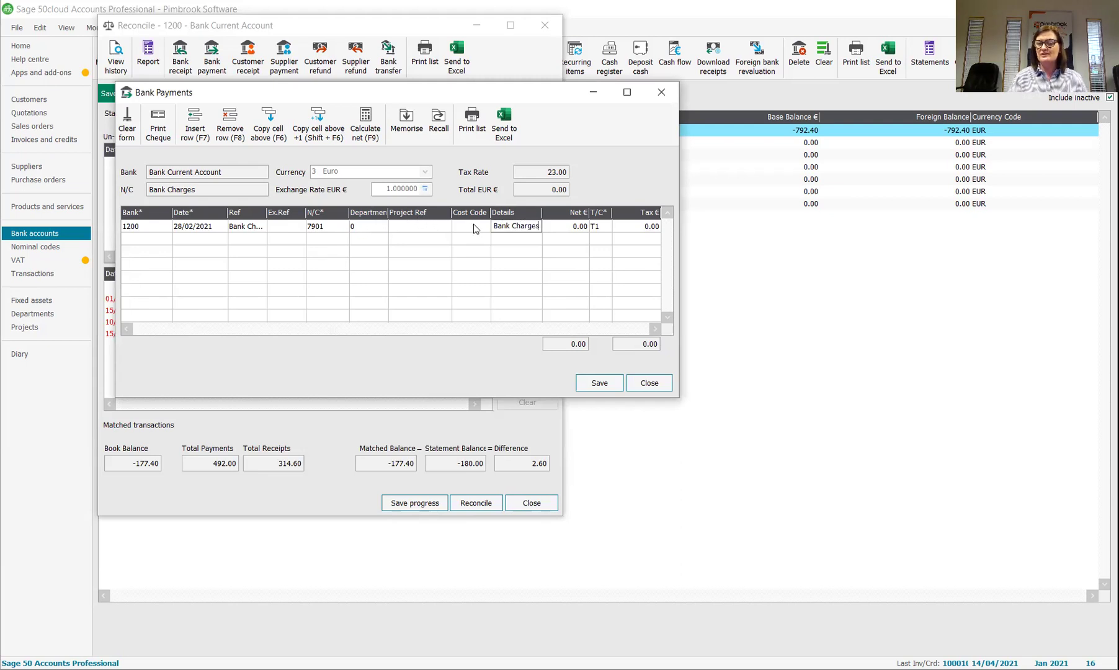
pyautogui.press('Tab')
pyautogui.write('2.6')
pyautogui.press('Tab')
pyautogui.write('9')
pyautogui.press('Tab')
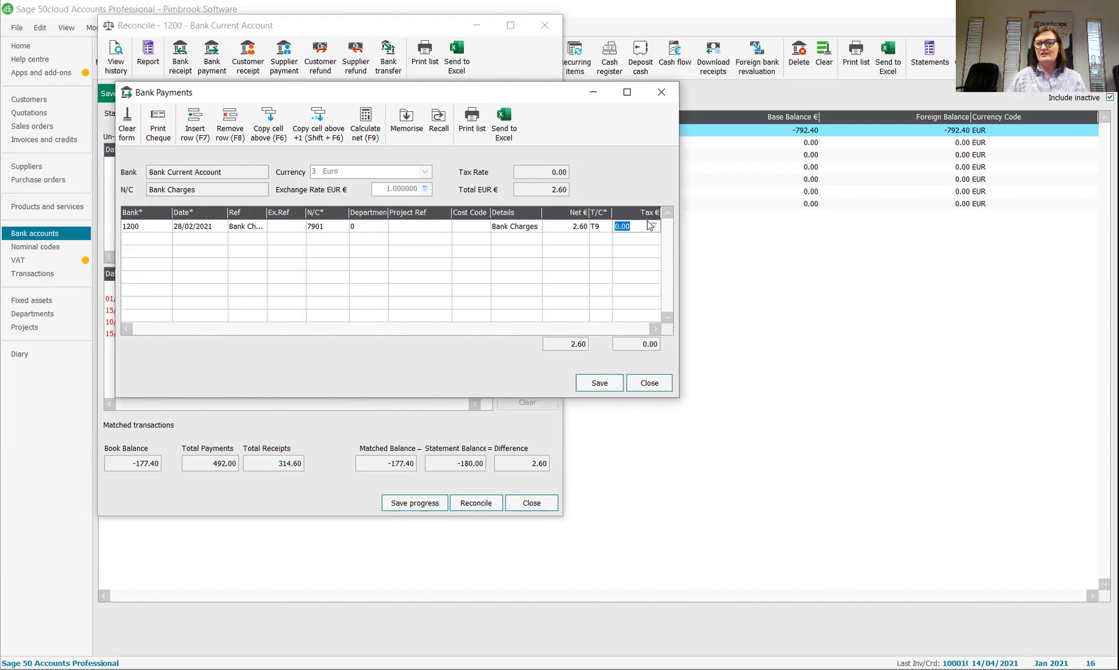
pyautogui.click(599, 383)
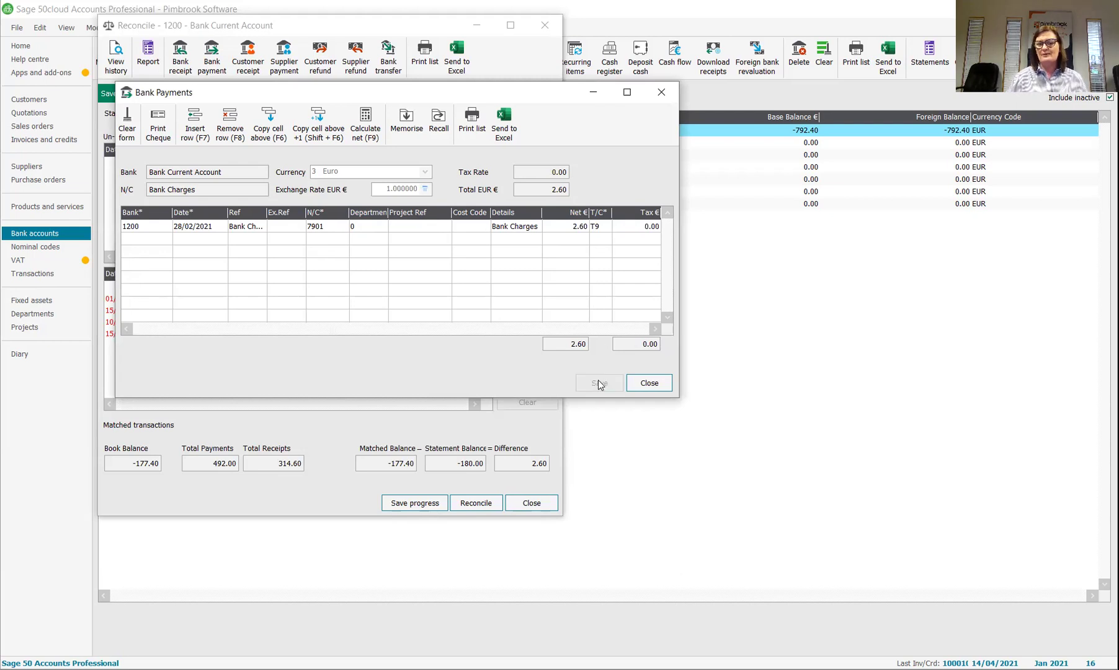
pyautogui.click(641, 385)
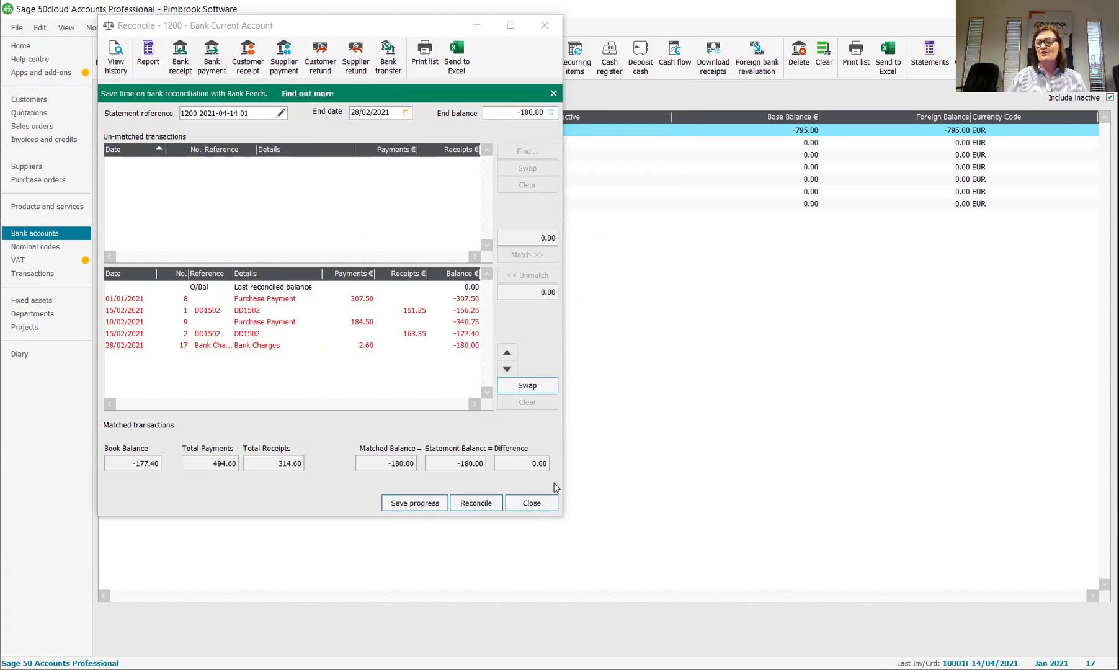
# Step: Complete the Bank Current Account reconciliation to 28/02/2021 against the -180.00 statement balance
pyautogui.click(489, 504)
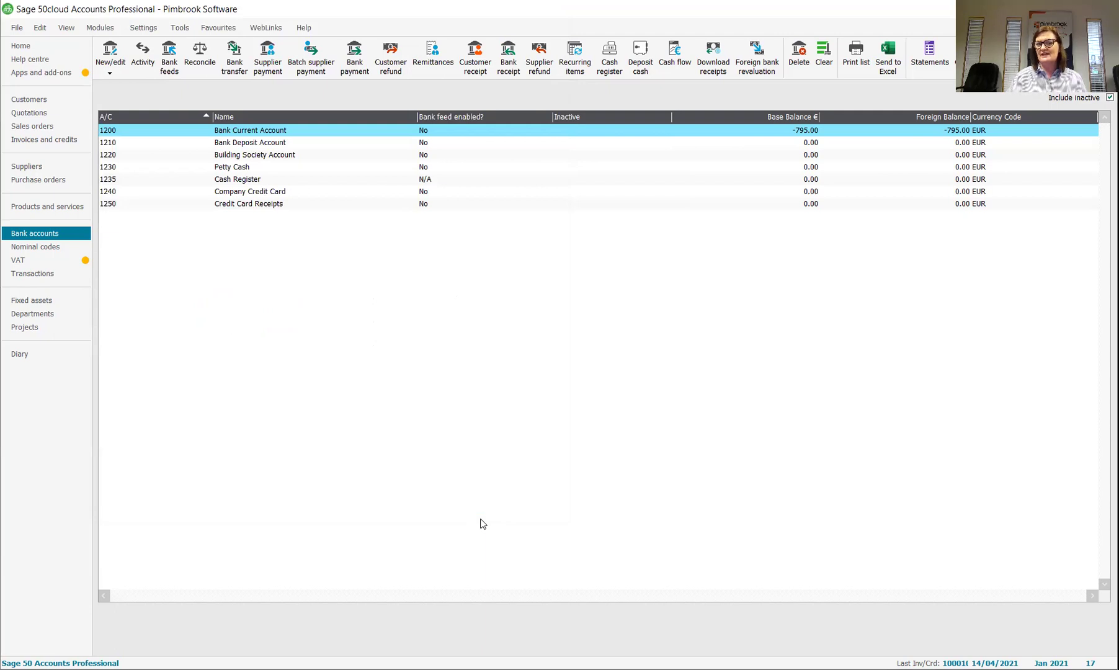
# Step: Calculate the VAT return from January to April 2021, finding 11 transactions and 261.00 net payable
pyautogui.click(39, 260)
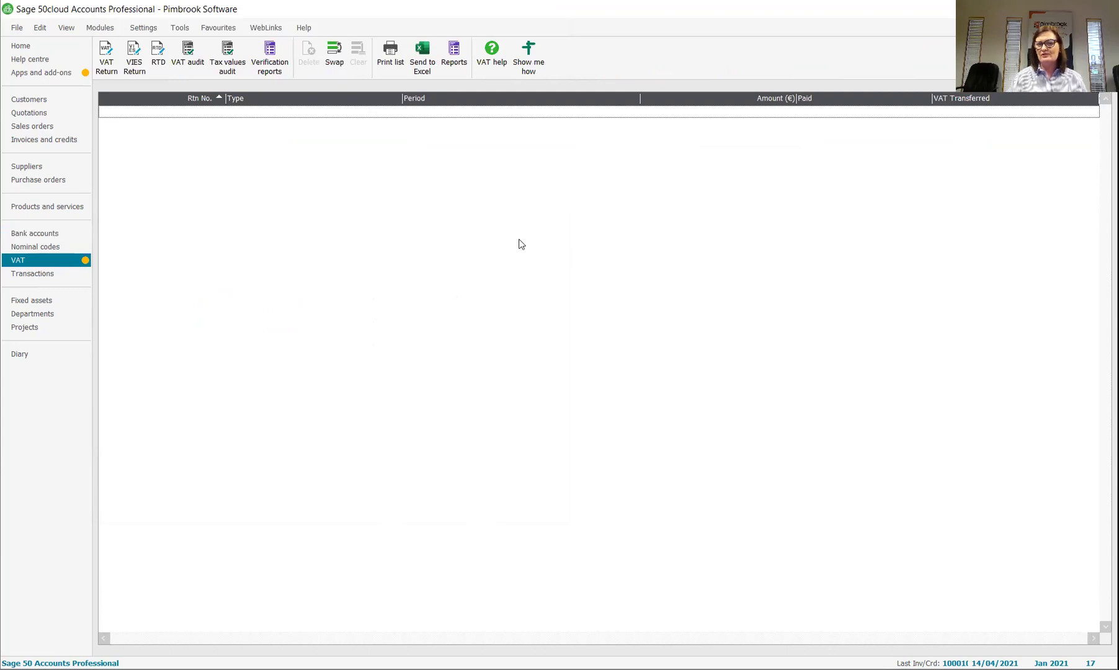
pyautogui.click(106, 55)
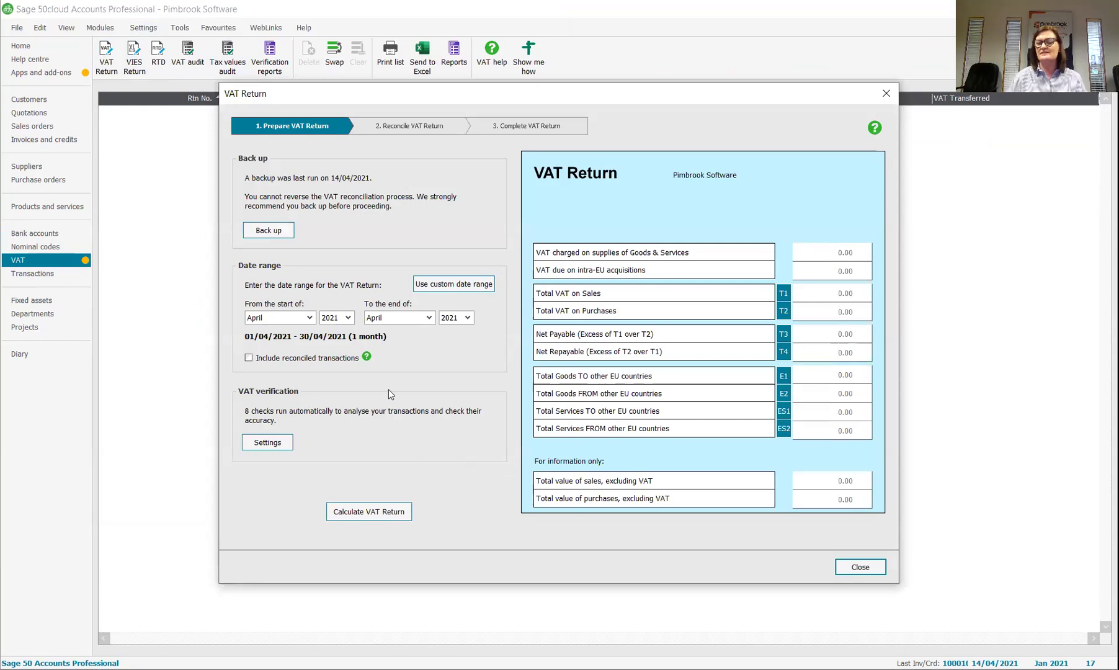
pyautogui.click(309, 318)
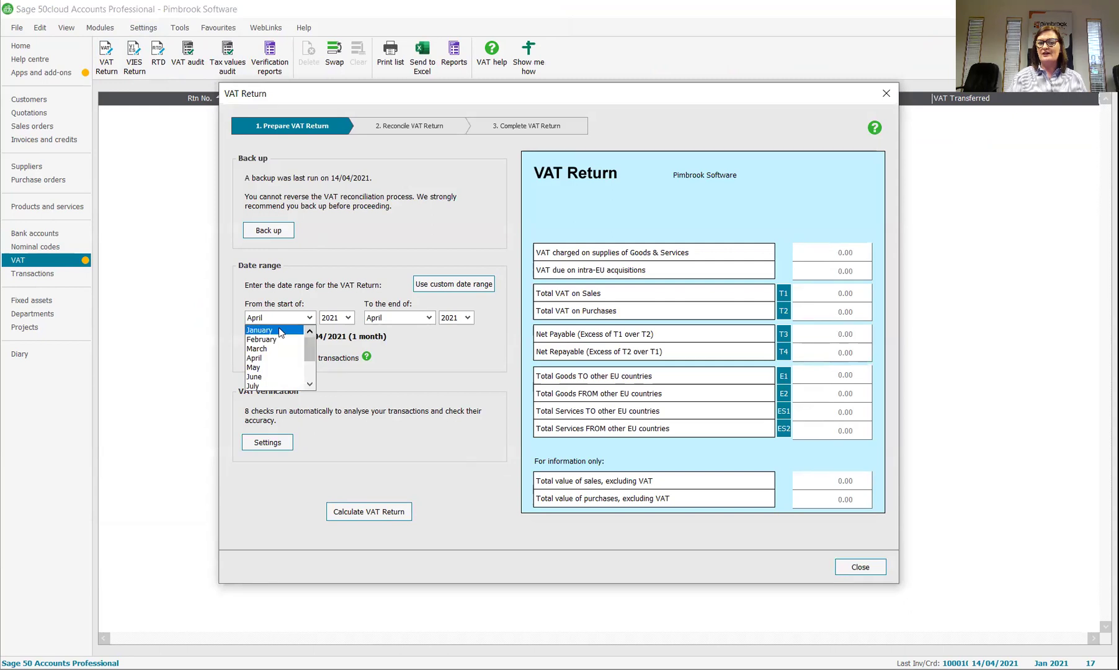
pyautogui.click(264, 330)
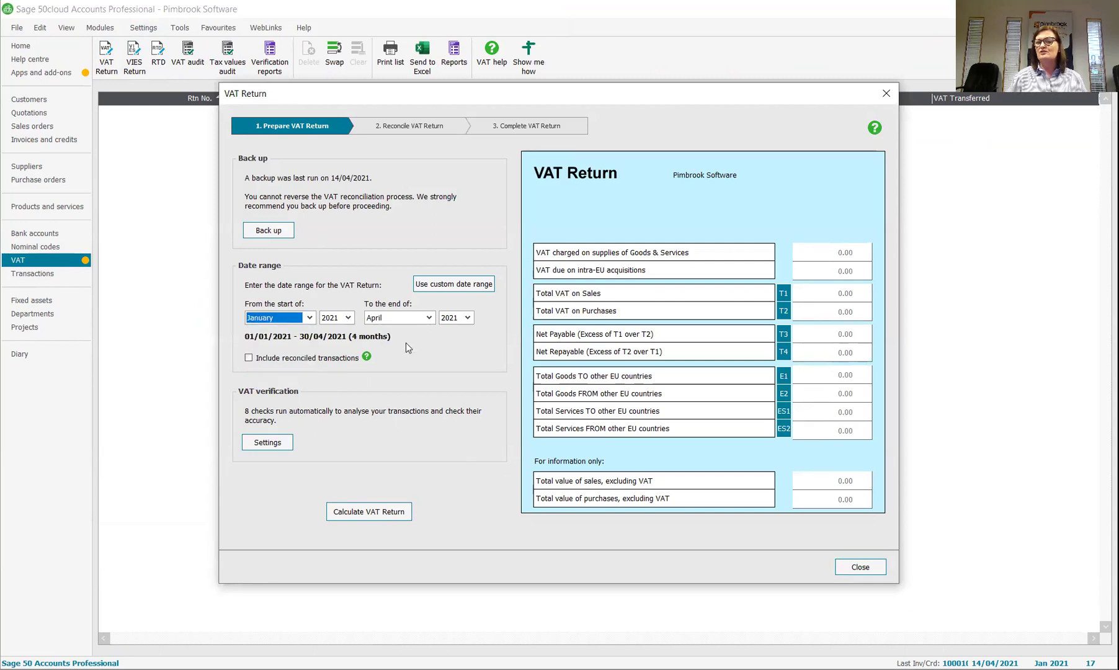
pyautogui.click(365, 514)
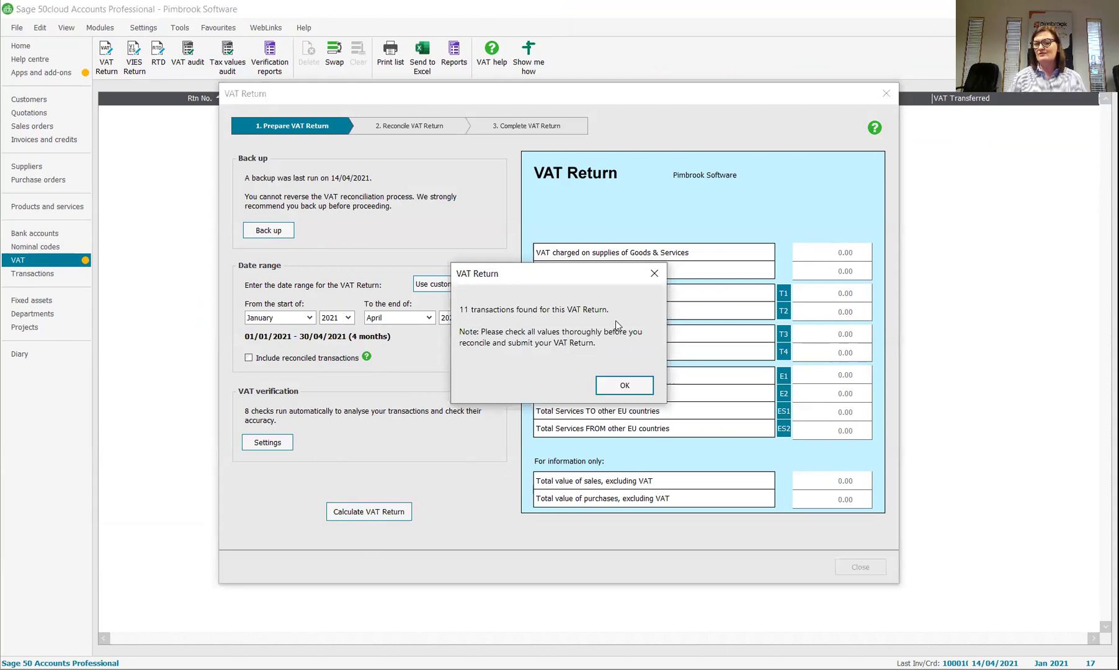
pyautogui.click(625, 386)
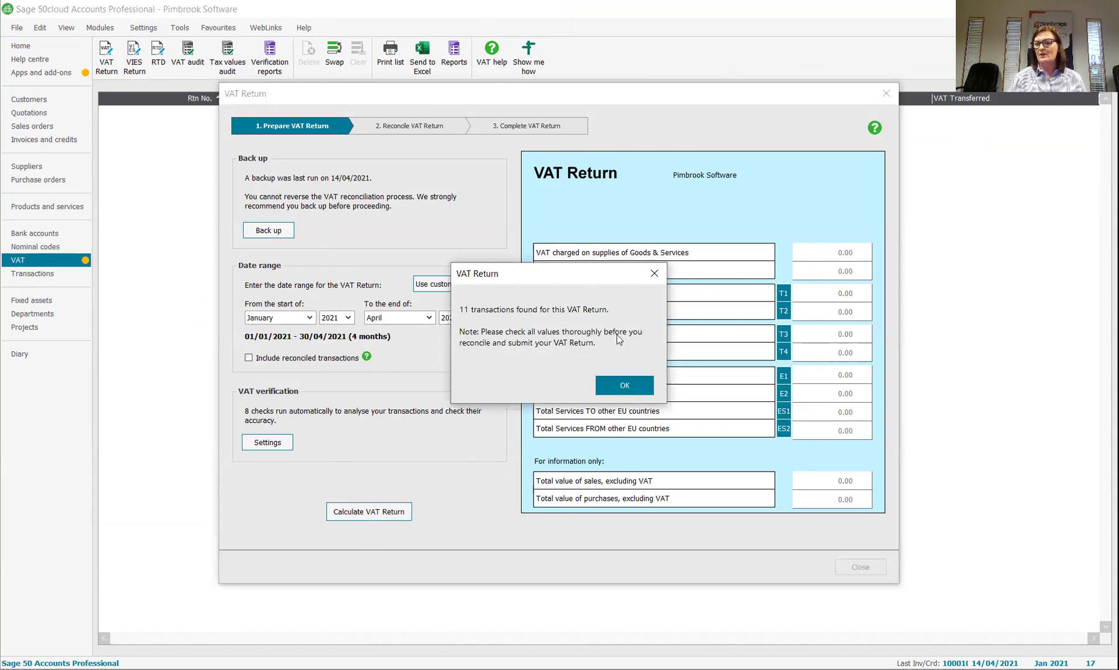
pyautogui.click(624, 386)
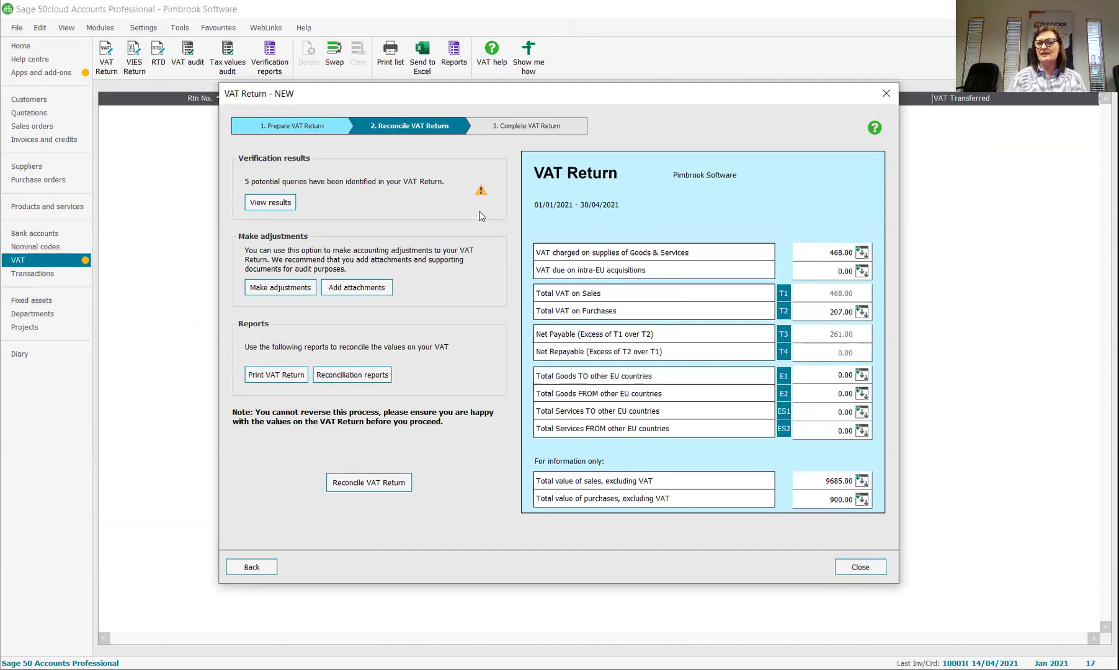
# Step: Review the VAT verification queries, listing the 4 invoices not yet updated, then close the VAT return
pyautogui.click(273, 202)
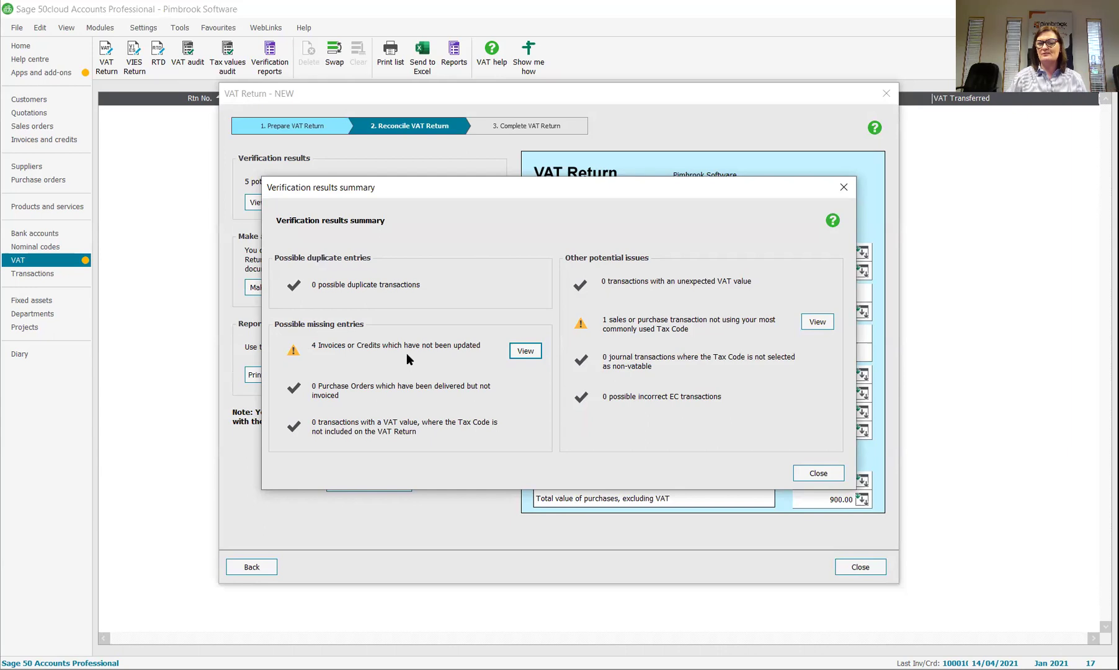
pyautogui.click(525, 351)
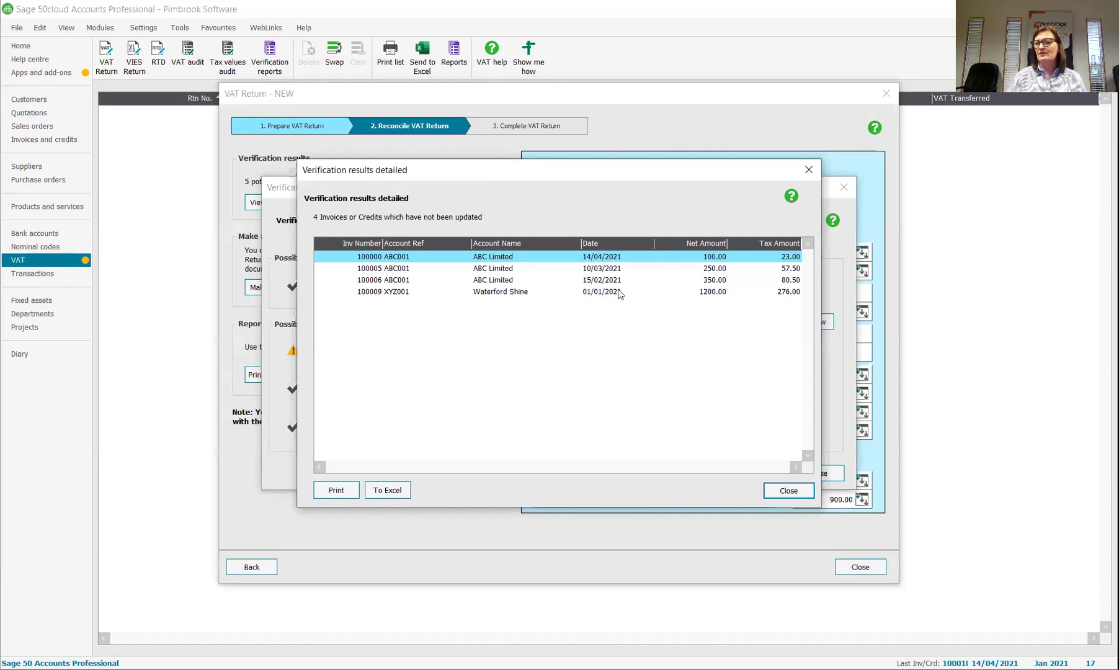
pyautogui.click(785, 487)
pyautogui.click(819, 473)
# Step: Confirm closing the VAT return and sort the Invoices and credits list by posted status
pyautogui.click(878, 569)
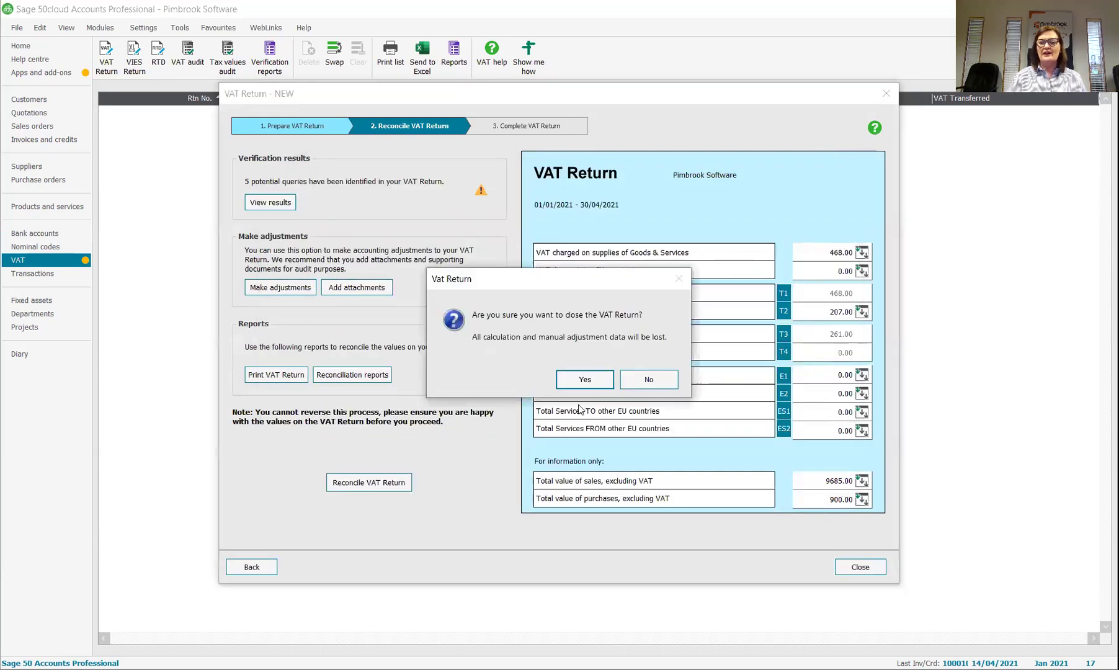
pyautogui.click(588, 386)
pyautogui.click(53, 140)
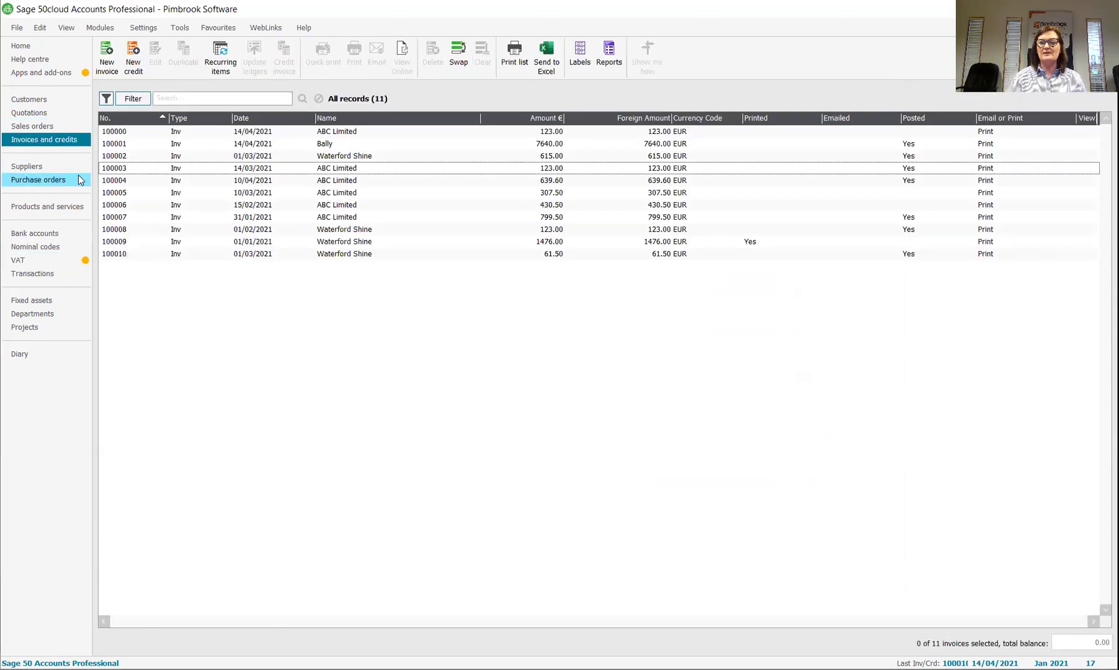
pyautogui.click(259, 115)
pyautogui.click(253, 132)
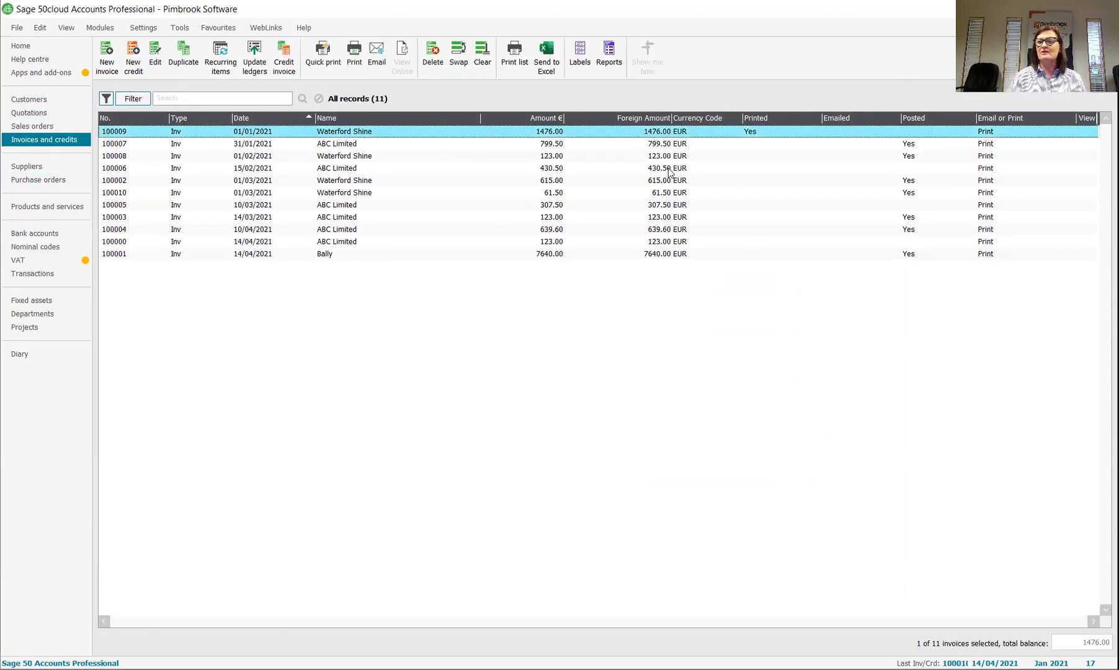
pyautogui.click(913, 120)
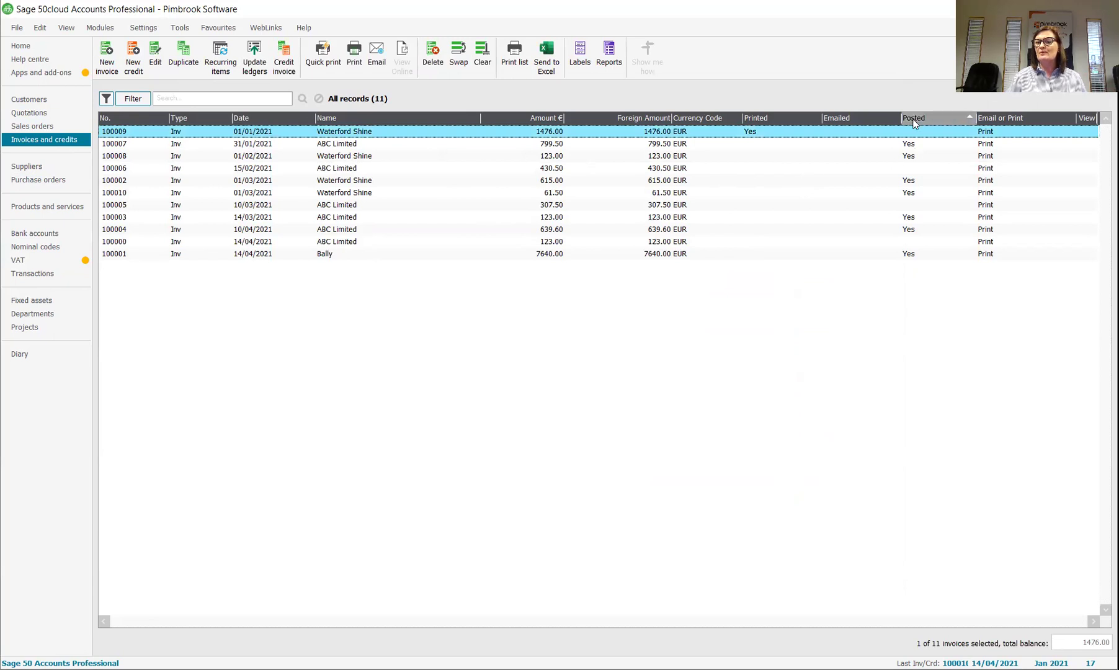
# Step: Update the ledgers for unposted invoices 100000, 100005, 100006 and 100009
pyautogui.click(632, 181)
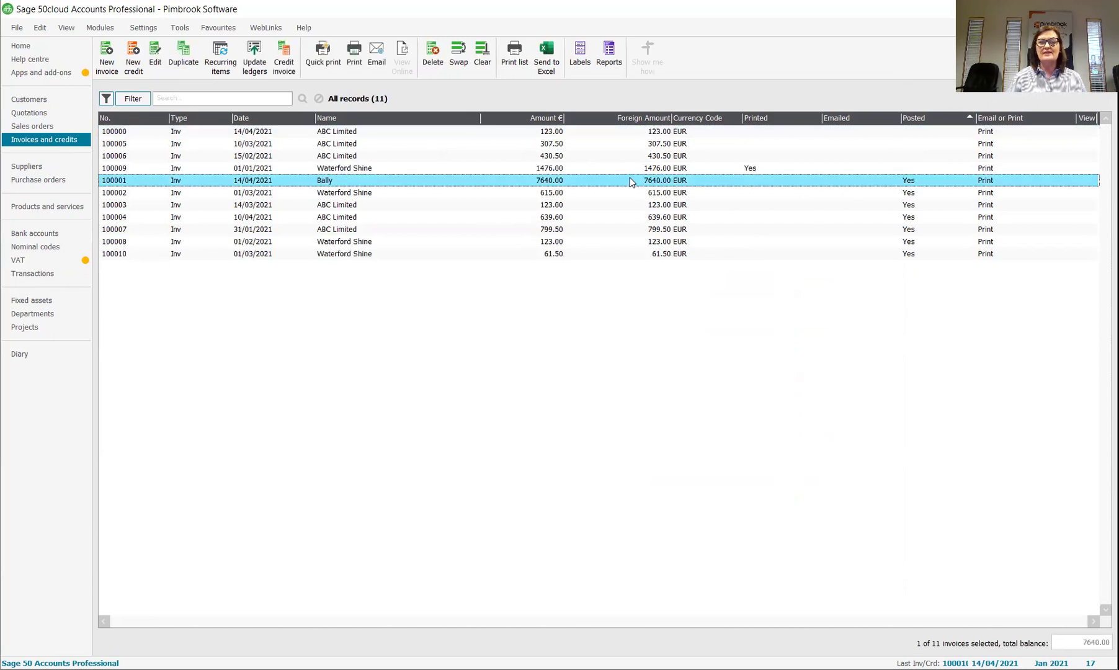
pyautogui.click(616, 168)
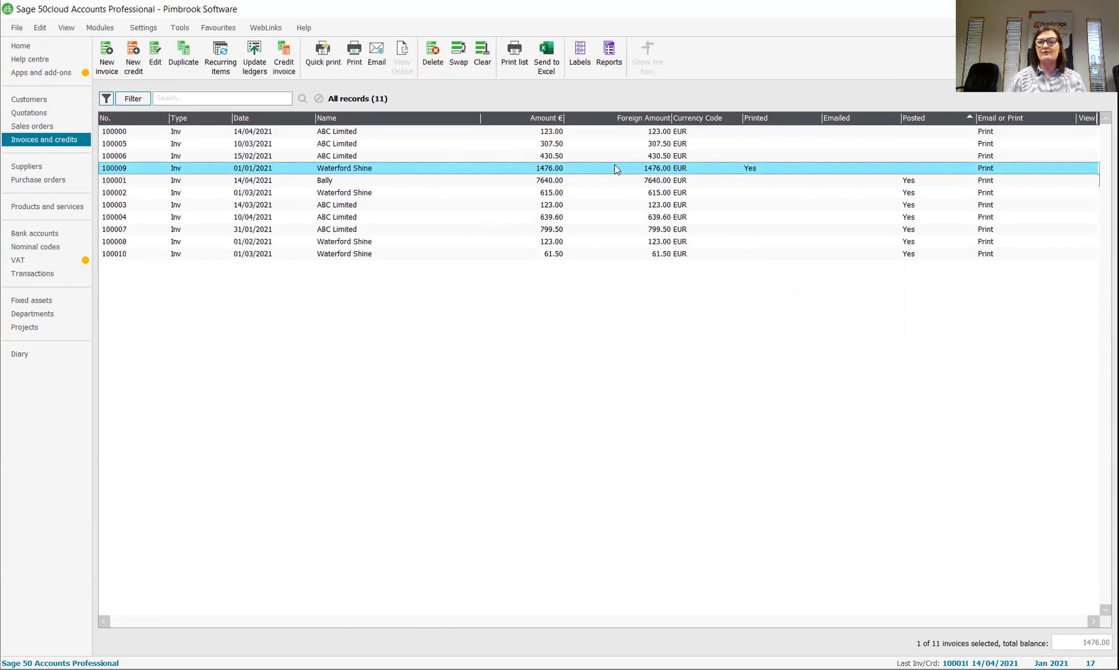
pyautogui.keyDown('shift'); pyautogui.click(367, 132); pyautogui.keyUp('shift')
pyautogui.click(254, 57)
pyautogui.click(522, 342)
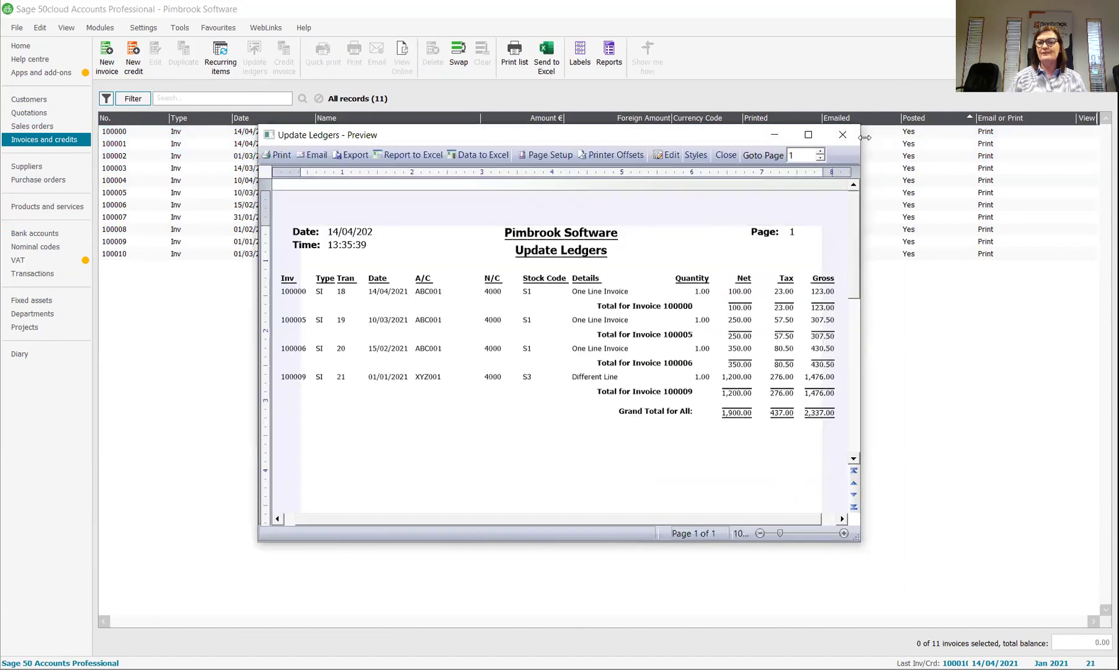
pyautogui.click(845, 134)
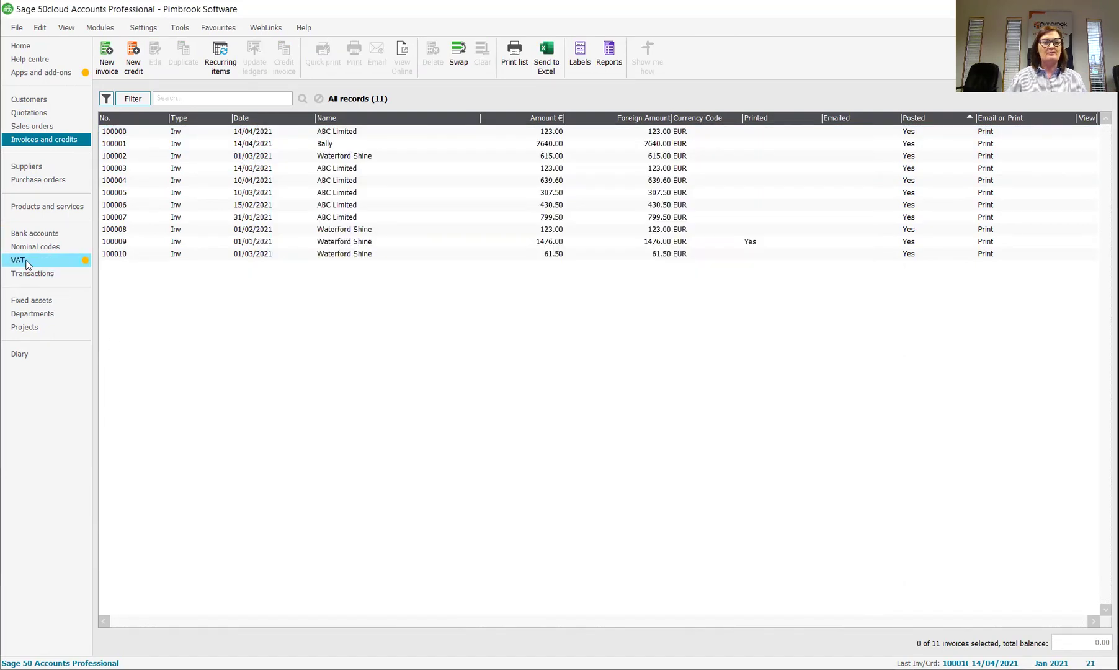
# Step: Recalculate the VAT return from January 2021, now finding 15 transactions and 698.00 net payable
pyautogui.click(56, 260)
pyautogui.click(106, 56)
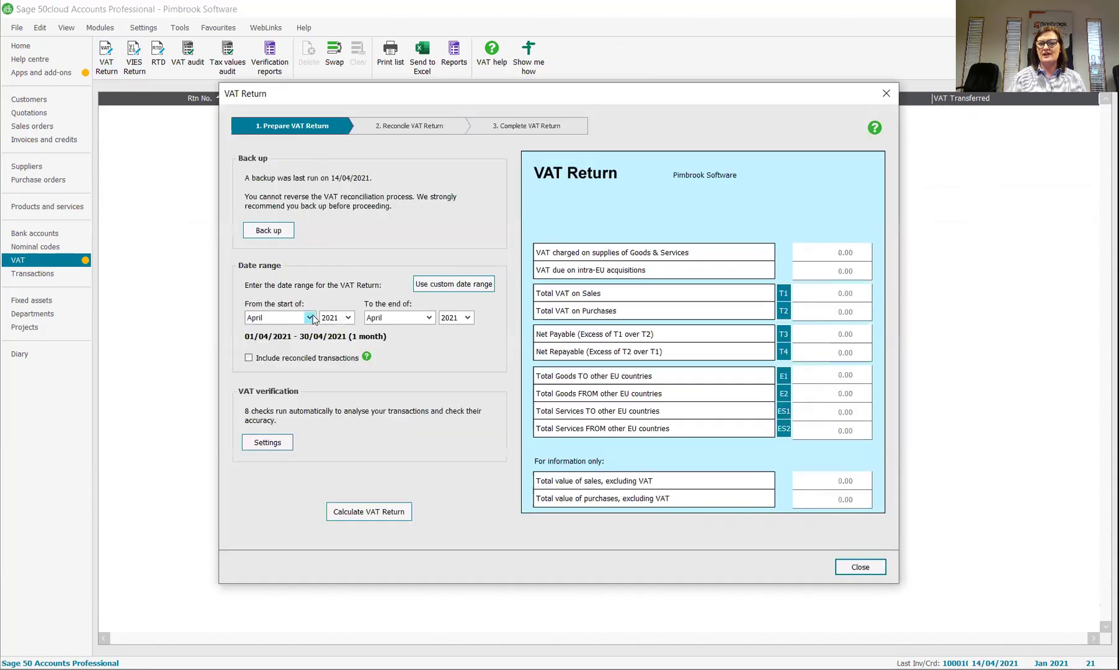
pyautogui.click(309, 318)
pyautogui.scroll(1, 279, 366)
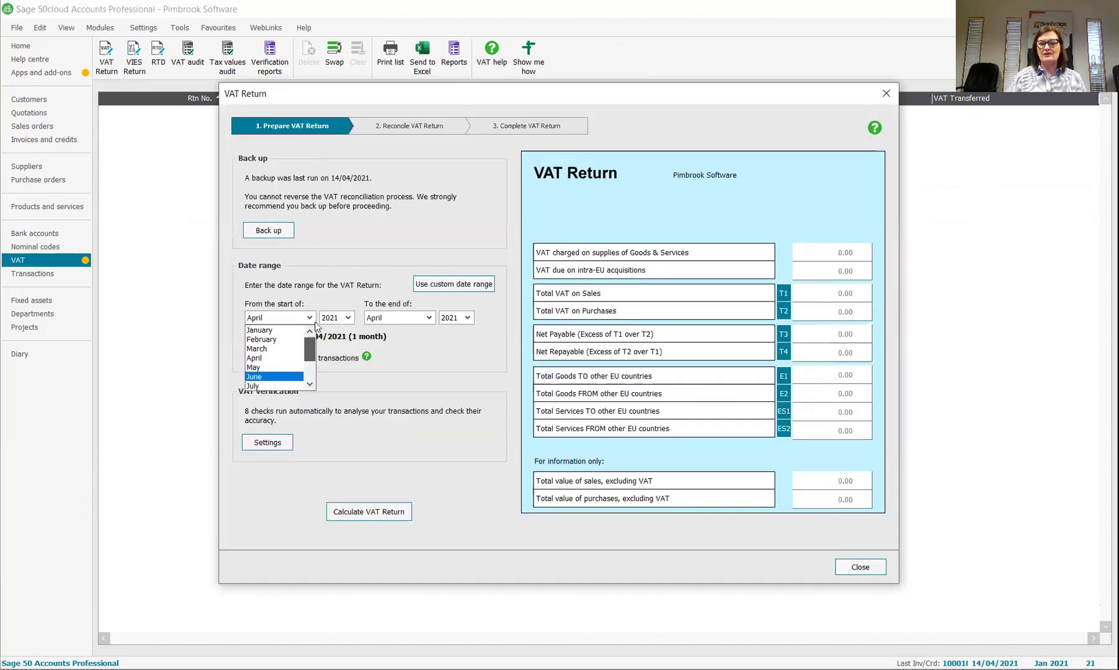
pyautogui.click(260, 329)
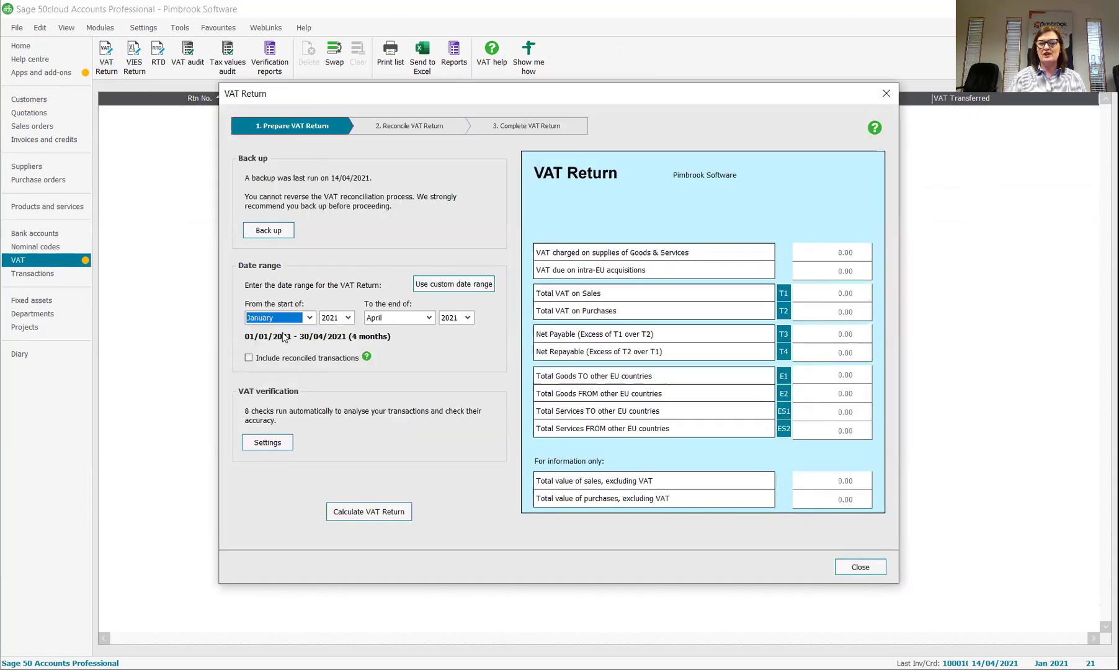
pyautogui.click(380, 506)
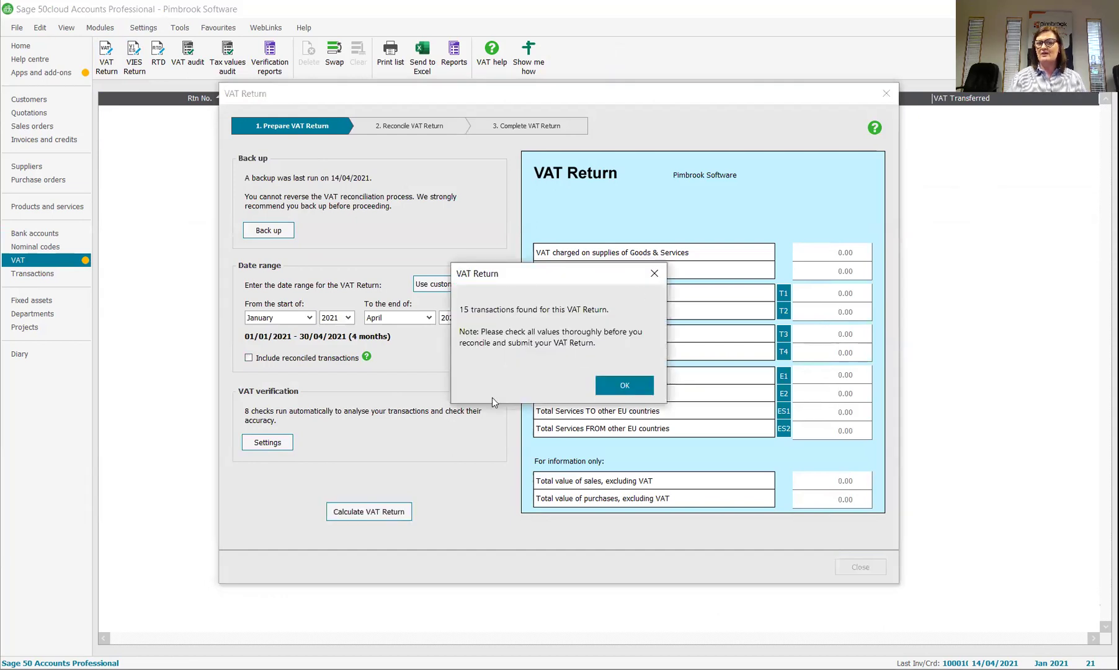
pyautogui.click(624, 385)
# Step: Inspect the remaining unusual tax code query, then begin reconciling the VAT return
pyautogui.click(276, 207)
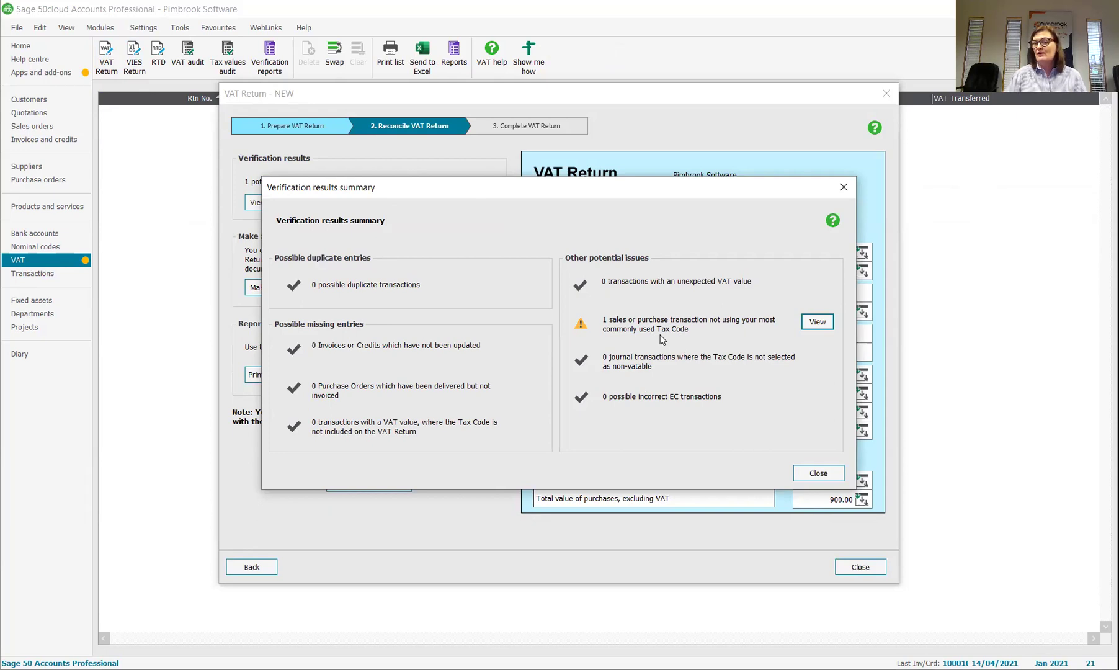
pyautogui.click(817, 321)
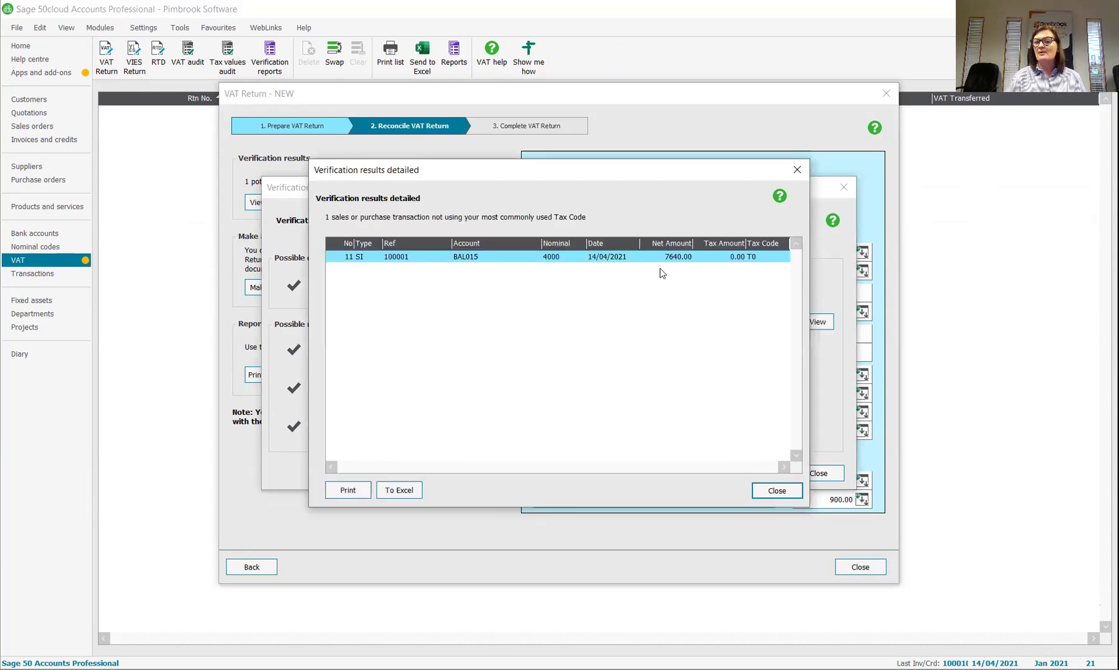
pyautogui.click(777, 490)
pyautogui.click(820, 473)
pyautogui.click(381, 483)
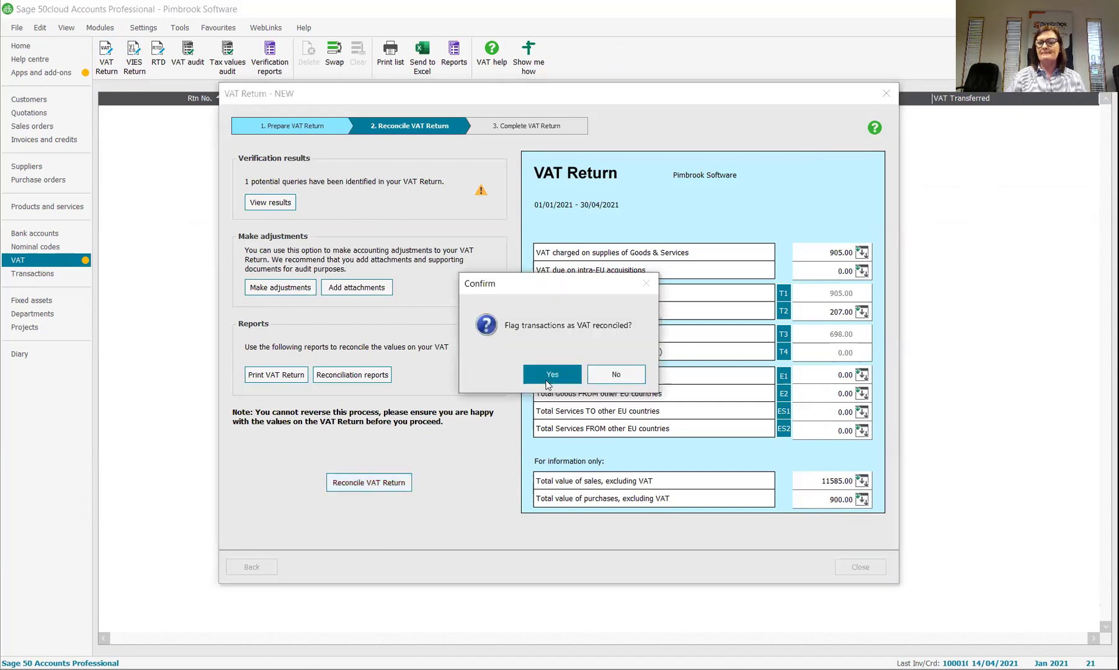
# Step: Flag the VAT transactions reconciled, post the transfer journal and mark the return submitted
pyautogui.click(549, 377)
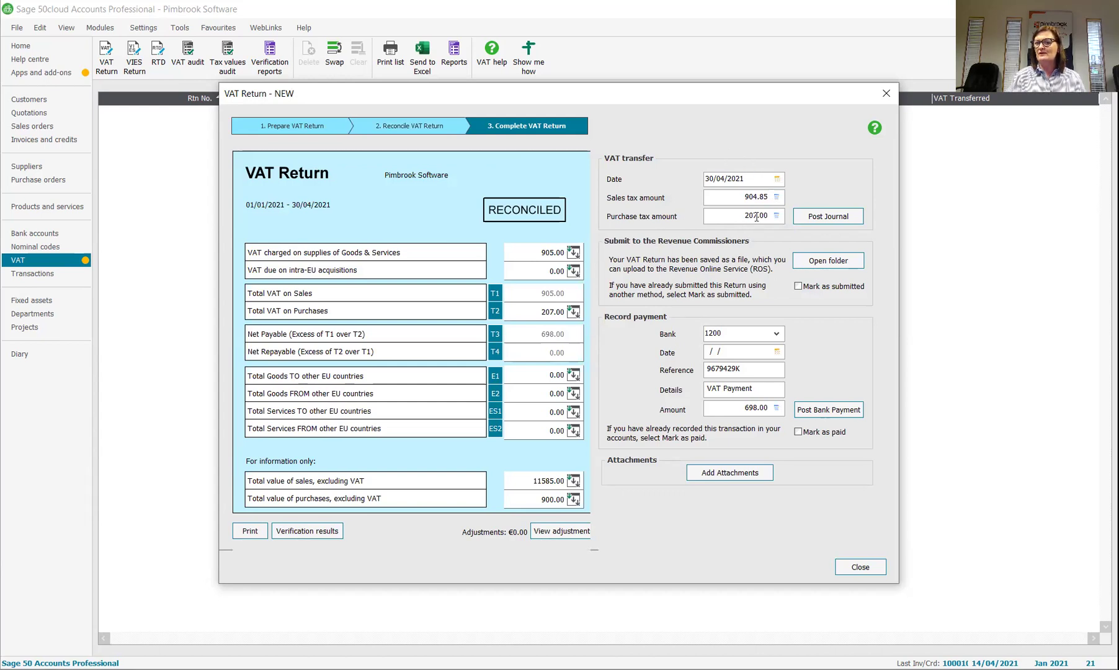
pyautogui.click(824, 216)
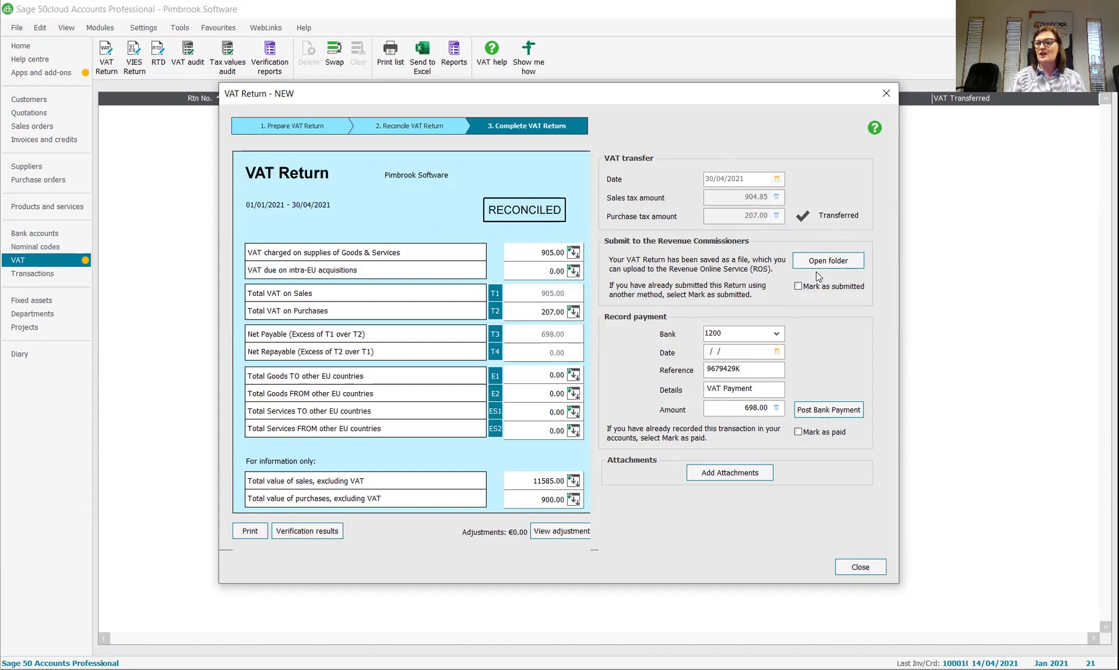
pyautogui.click(798, 286)
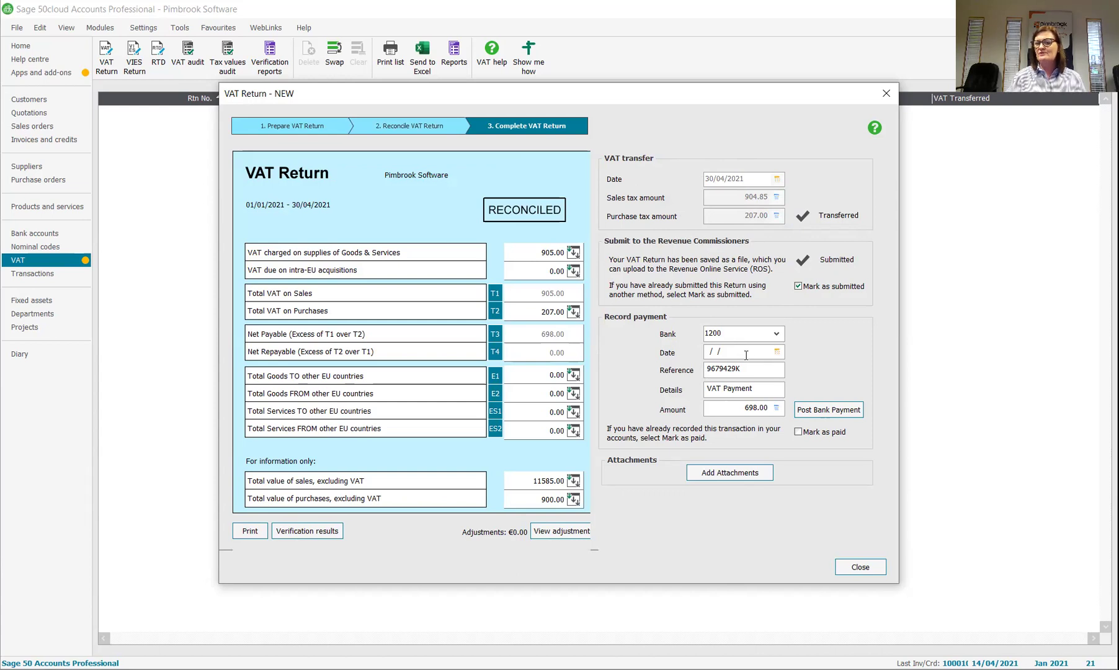
# Step: Record the 698.00 VAT payment from bank 1200 dated 30/04/2021
pyautogui.write('30/04/')
pyautogui.write('2021')
pyautogui.press('Tab')
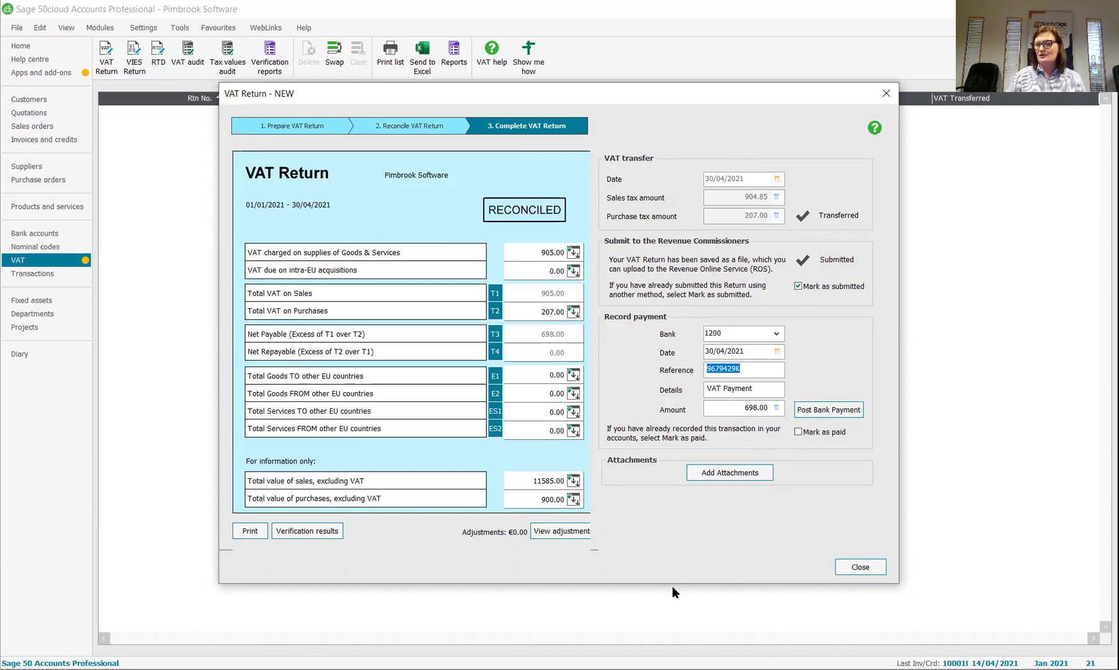
pyautogui.click(834, 410)
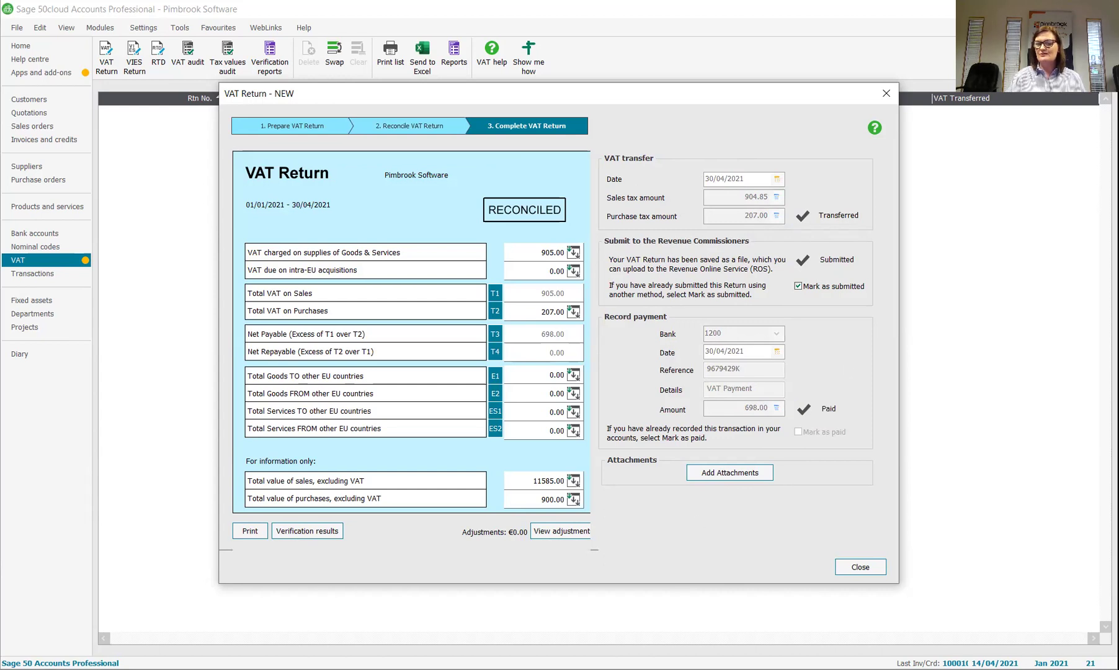
pyautogui.click(859, 567)
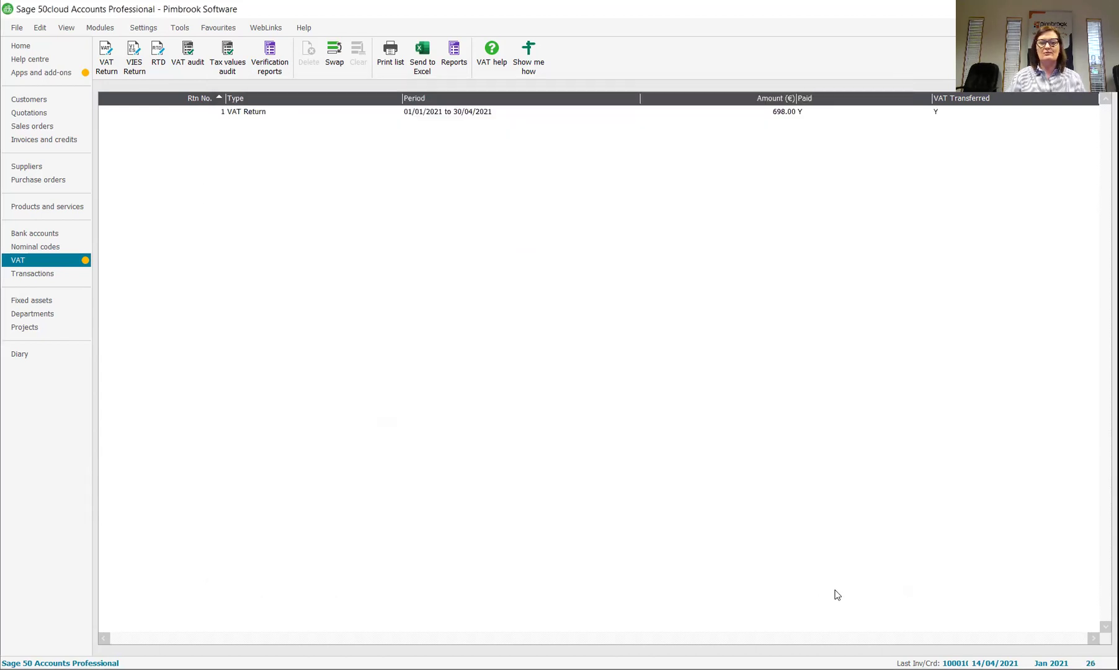
pyautogui.click(251, 114)
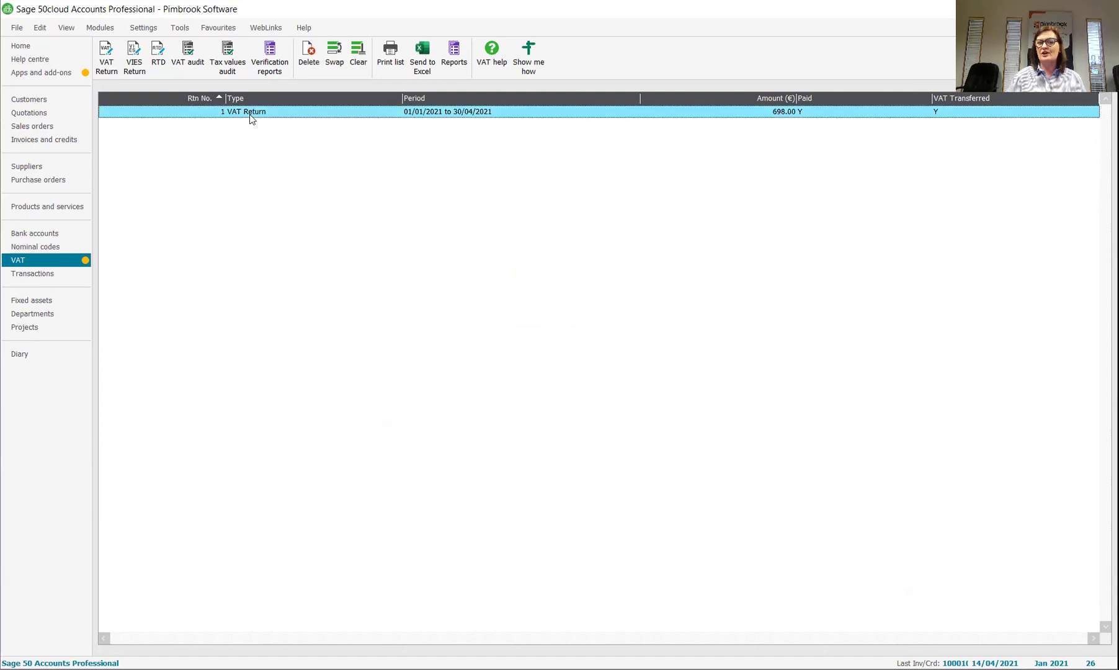
pyautogui.click(106, 57)
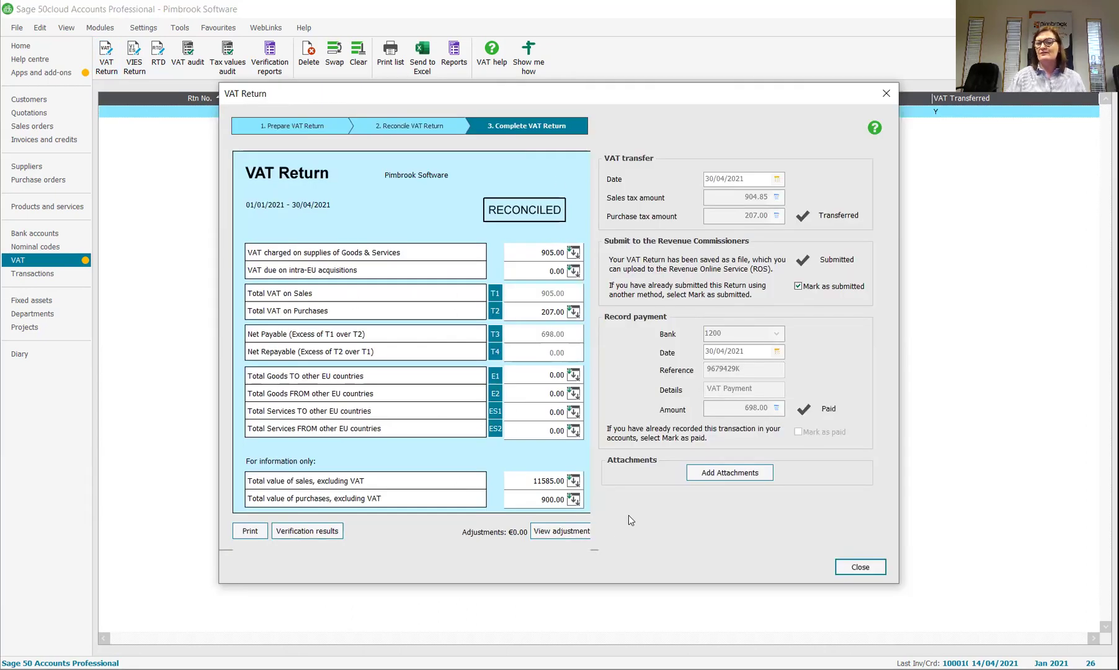
pyautogui.click(574, 316)
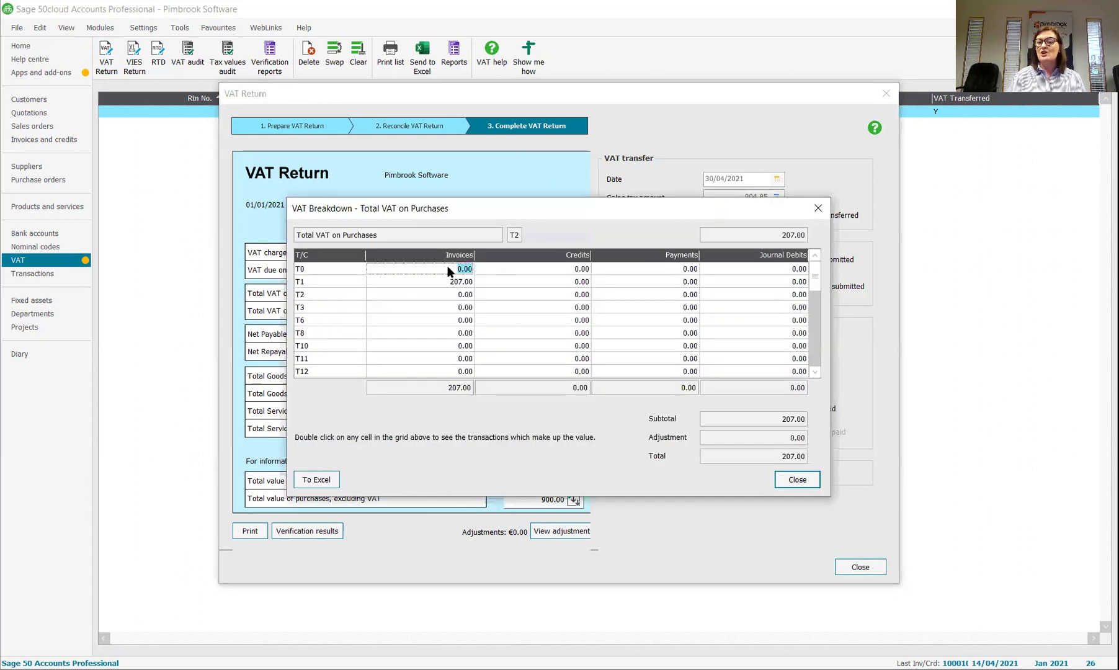
pyautogui.click(447, 281)
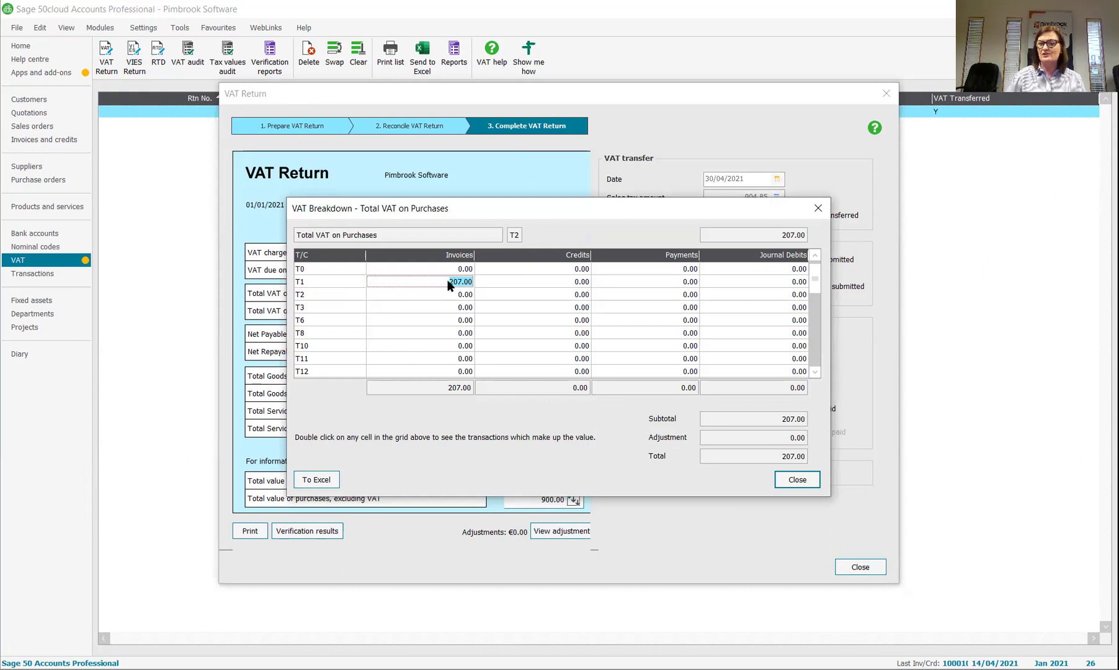
pyautogui.doubleClick(450, 283)
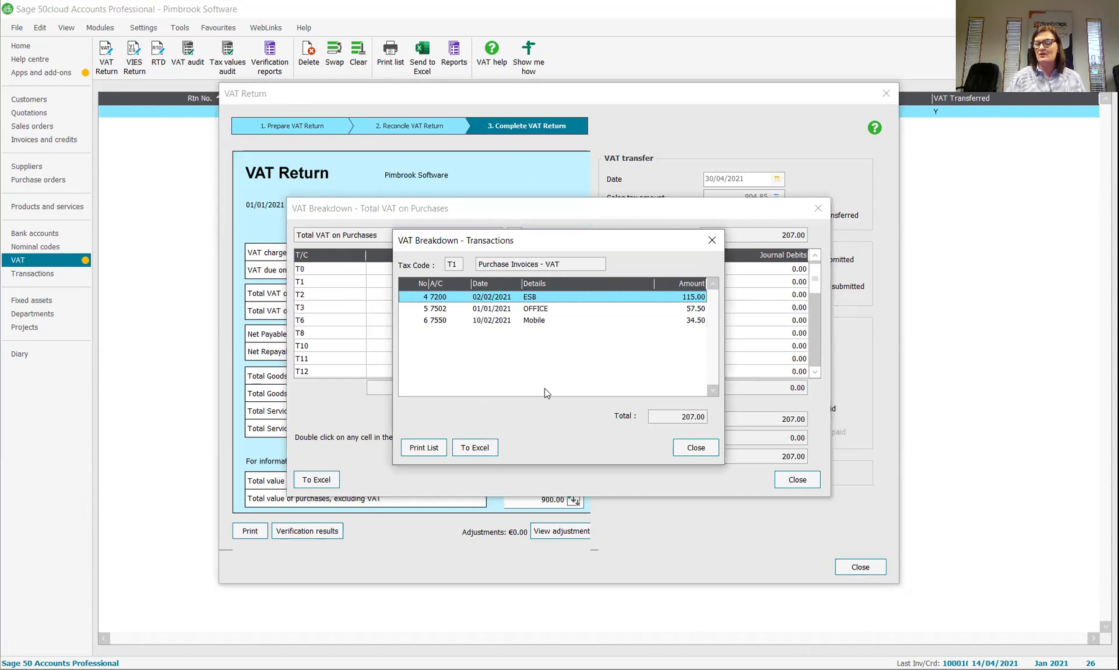
pyautogui.click(696, 448)
pyautogui.click(800, 481)
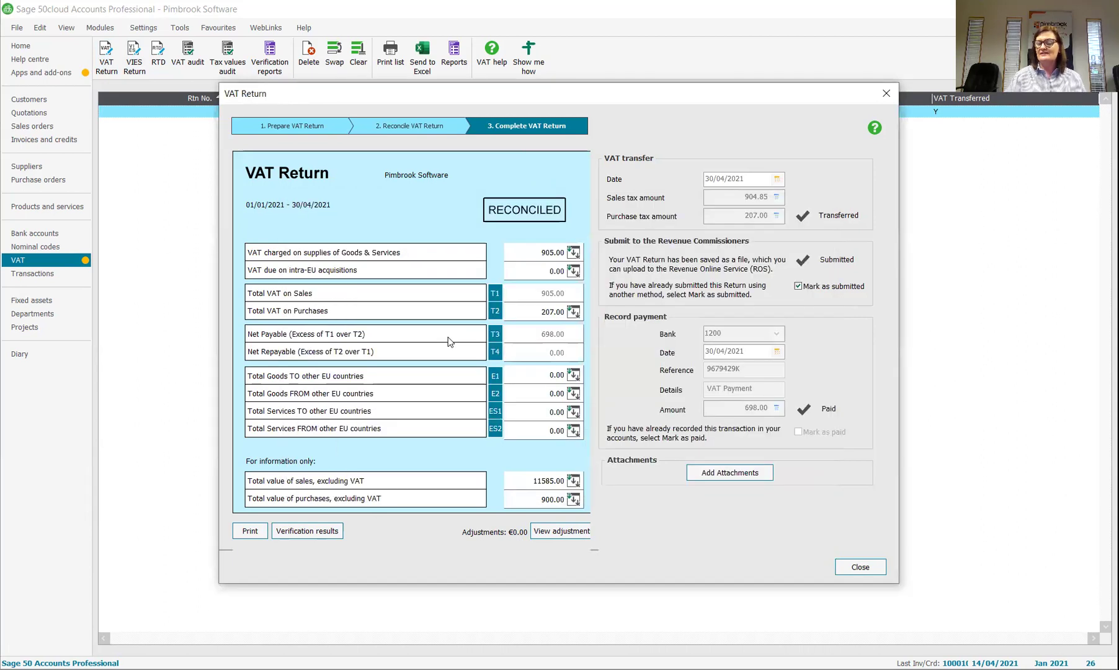
pyautogui.click(861, 566)
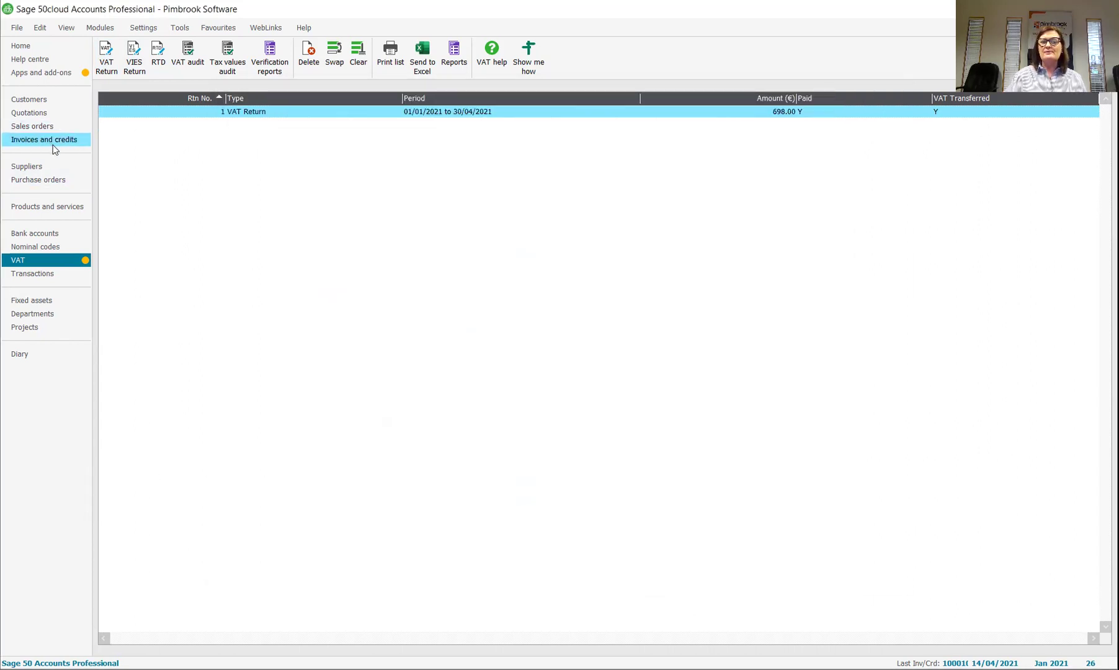
# Step: Preview invoice 100008 for Waterford Shine in the Pimbrook logo layout so it's marked printed
pyautogui.click(54, 142)
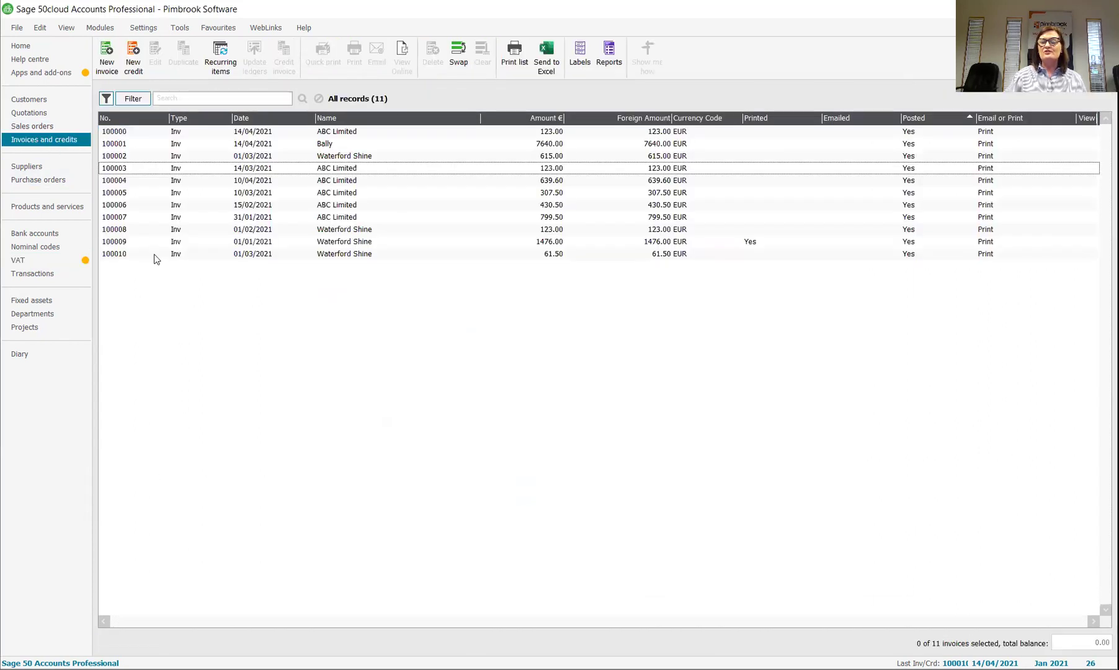
pyautogui.click(282, 231)
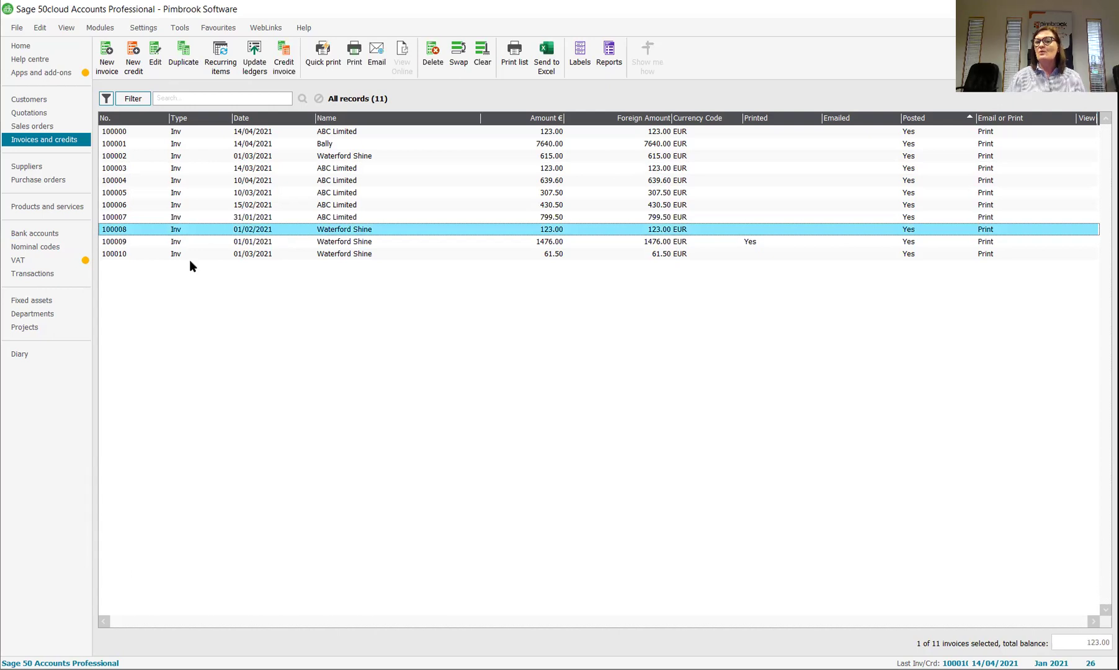
pyautogui.click(363, 56)
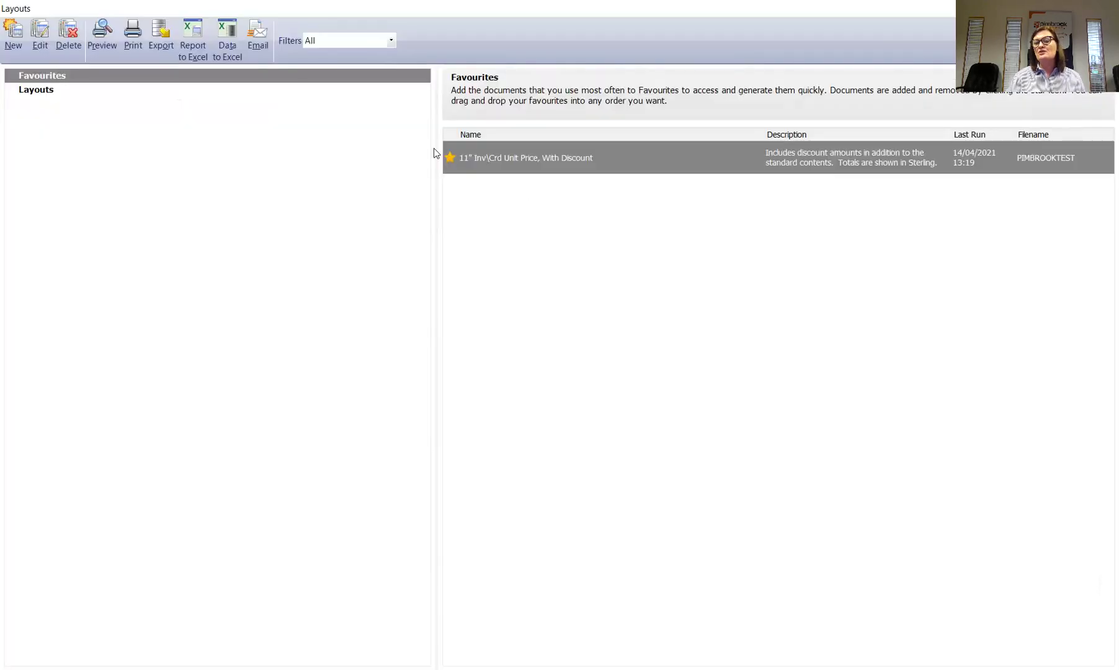
pyautogui.click(100, 41)
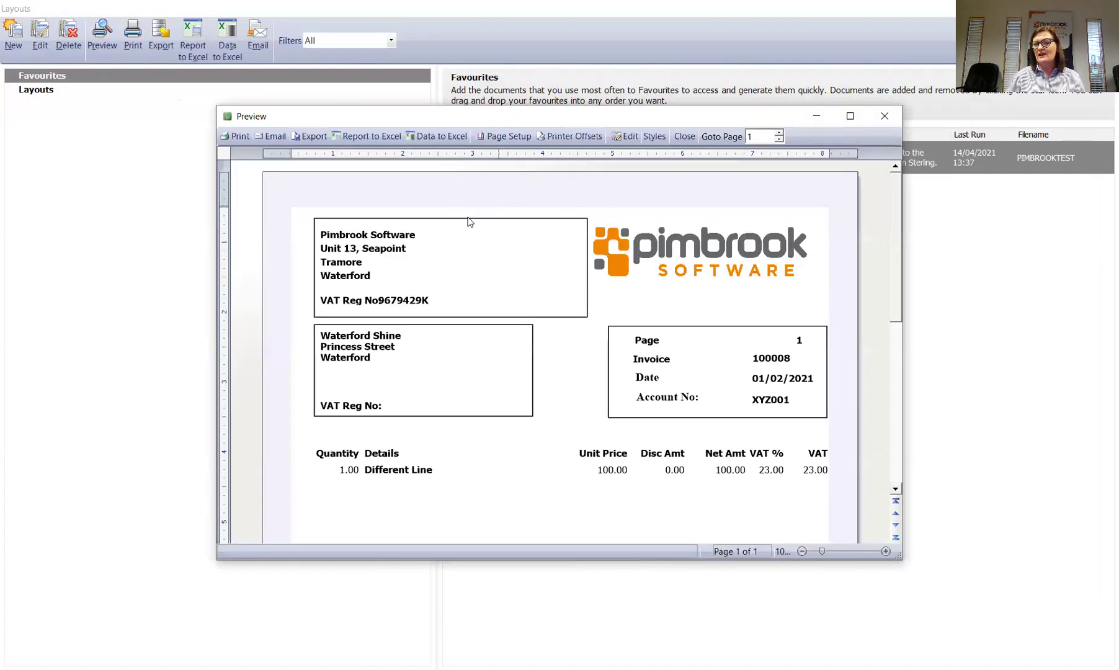
pyautogui.click(884, 116)
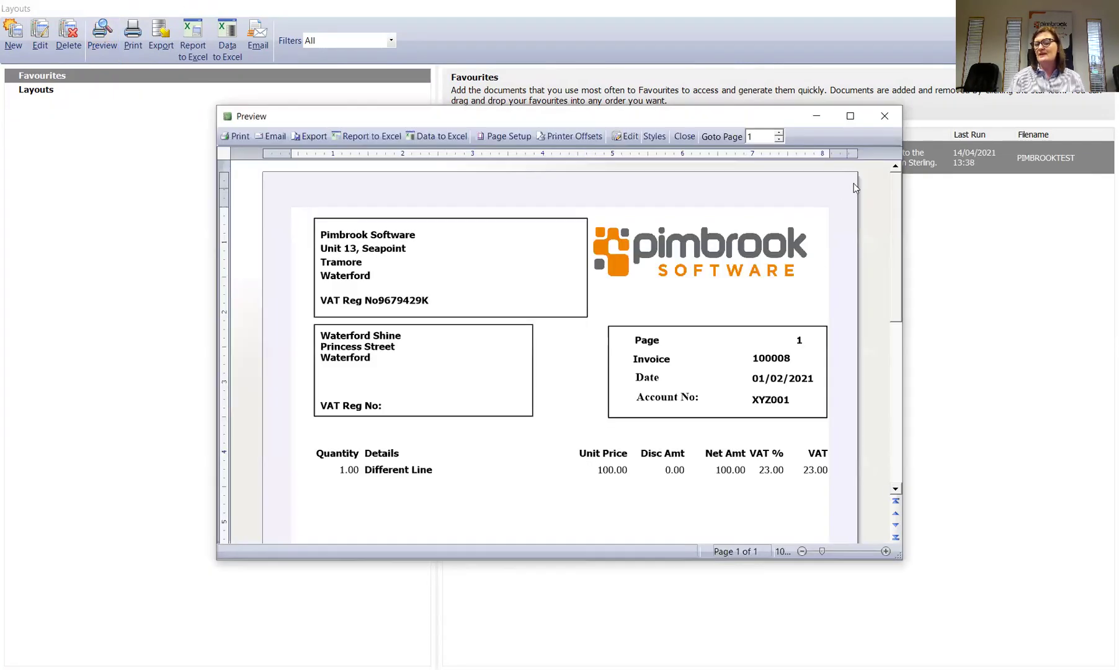
pyautogui.click(882, 118)
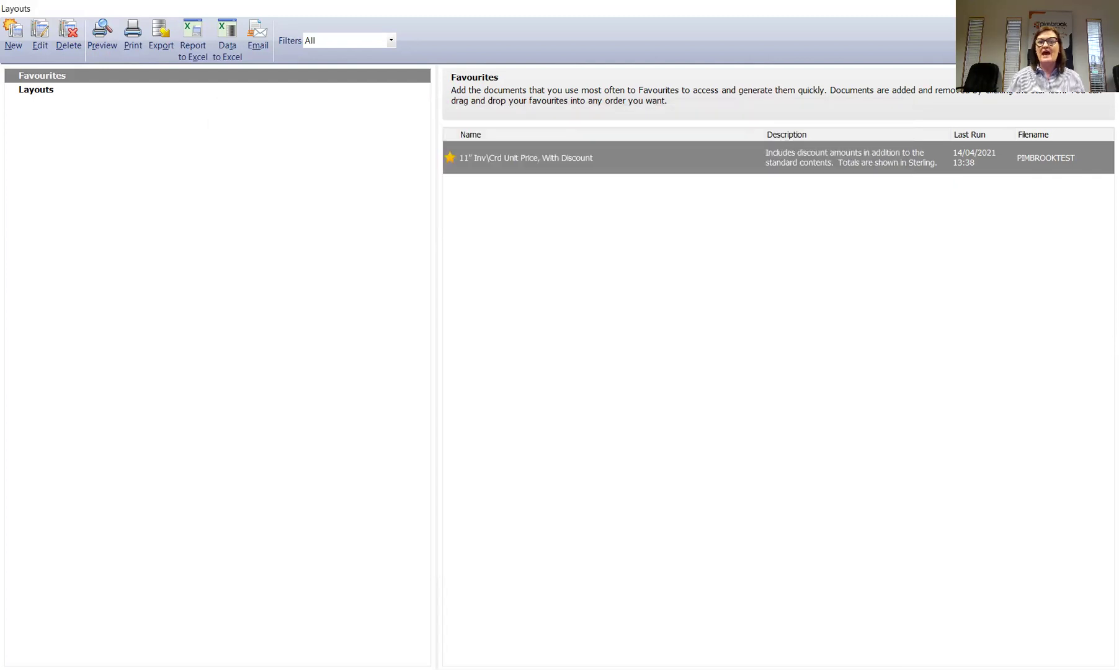
pyautogui.press('Escape')
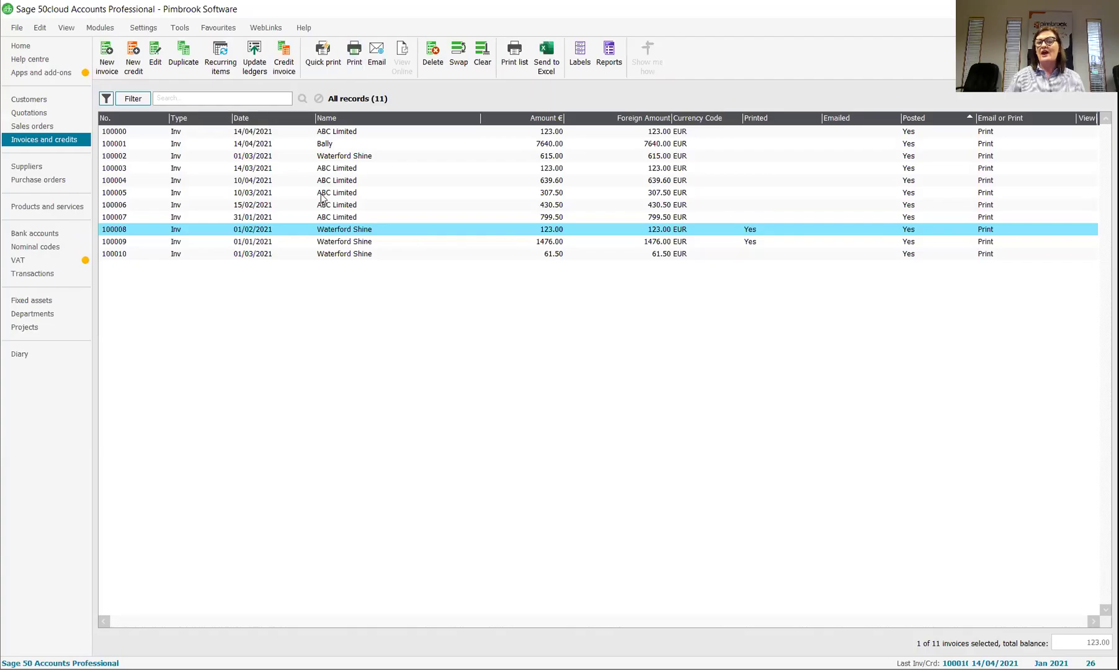
# Step: Add invoices 100005 and 100007 to the selection with 100008, totalling 1230.00
pyautogui.click(319, 197)
pyautogui.click(330, 218)
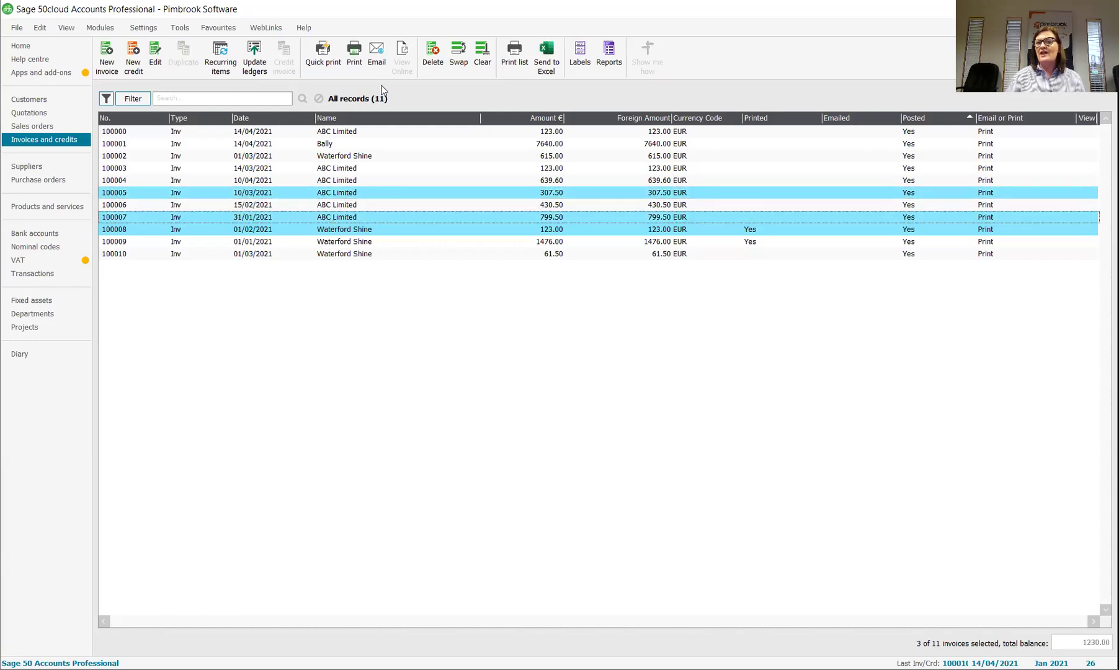